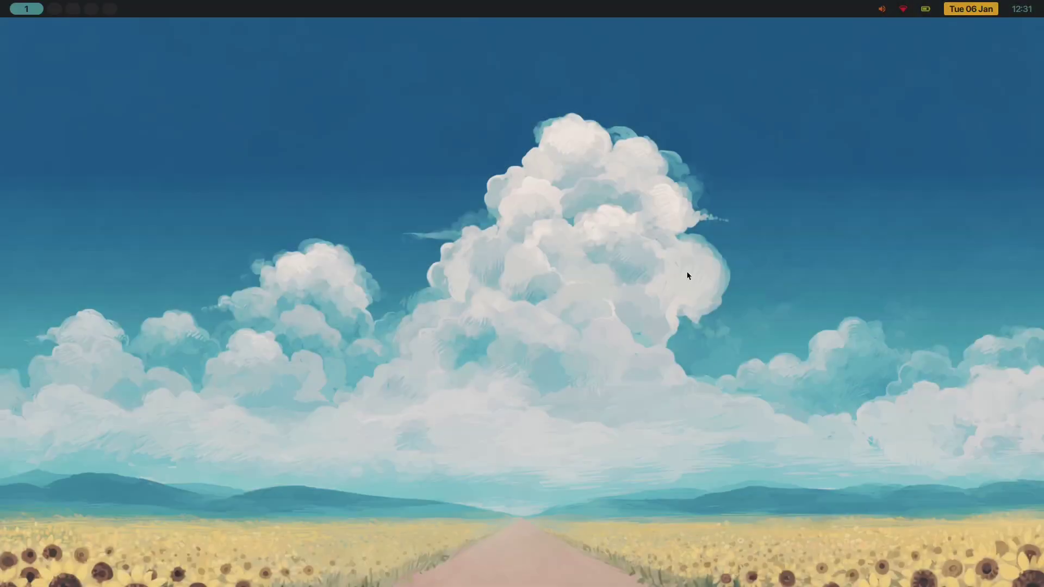
Flip between workspaces 2 and 1 twice
{"action": "key", "text": "super+2"}
{"action": "key", "text": "super+1"}
{"action": "key", "text": "super+2"}
{"action": "key", "text": "super+1"}
Switch the bar layout to velvetline, then to ultra_minimal, dismissing each notification
{"action": "key", "text": "super+shift+w"}
{"action": "key", "text": "Down"}
{"action": "key", "text": "Down"}
{"action": "key", "text": "Down"}
{"action": "key", "text": "Return"}
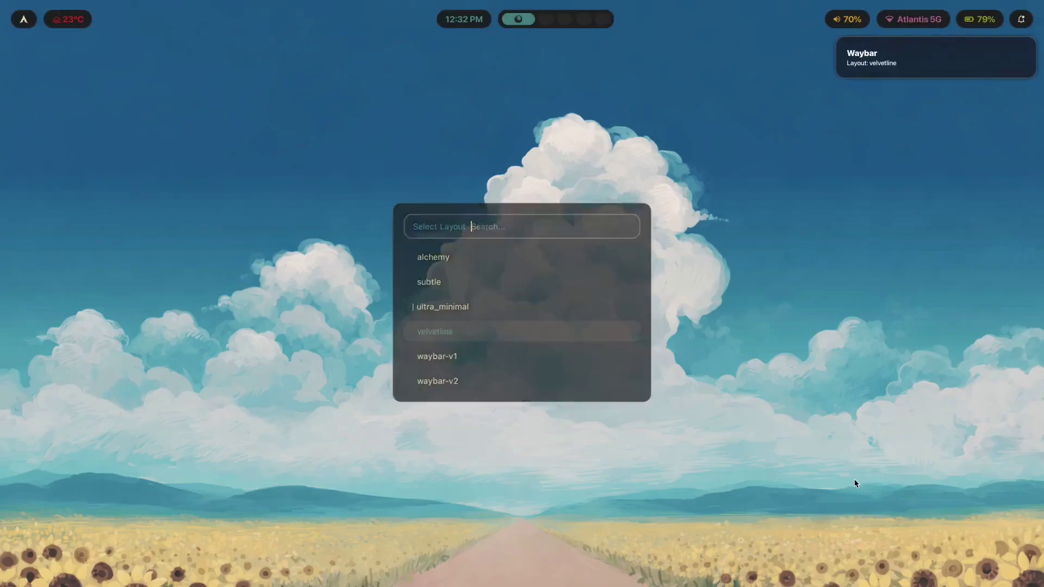
{"action": "left_click", "coordinate": [908, 61]}
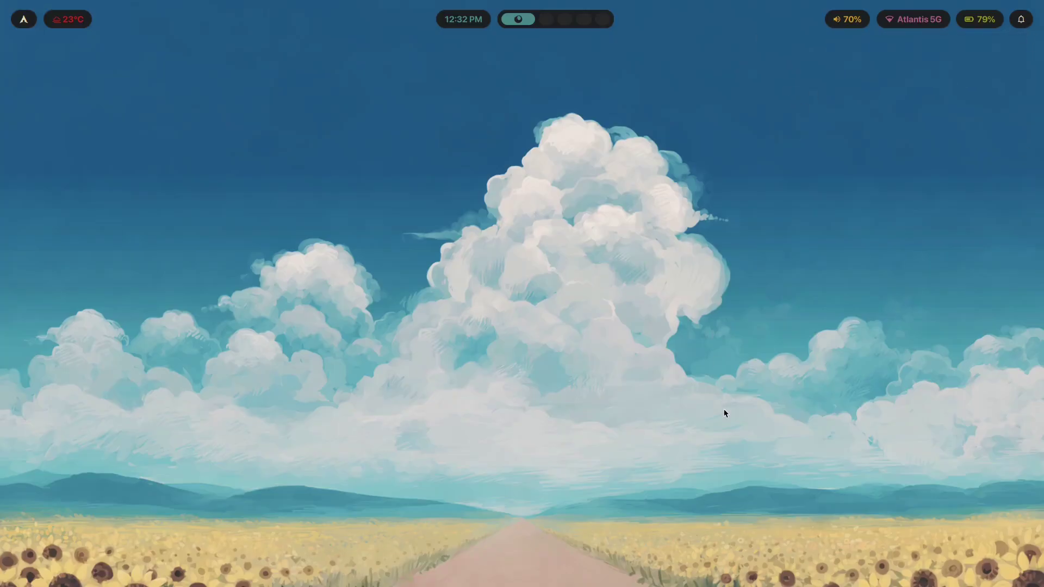
{"action": "key", "text": "super+shift+w"}
{"action": "key", "text": "Down"}
{"action": "key", "text": "Down"}
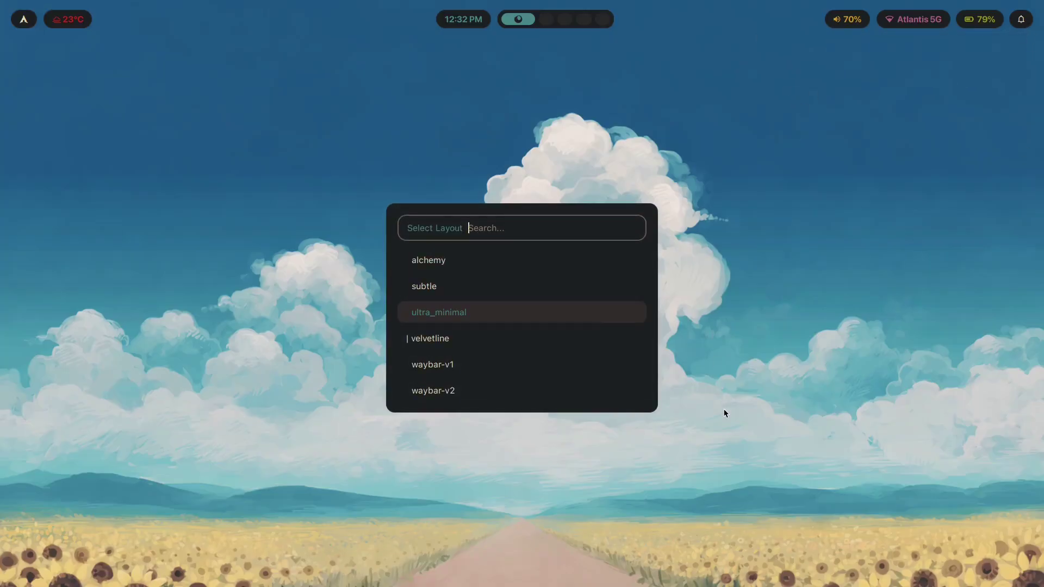
{"action": "key", "text": "Return"}
{"action": "left_click", "coordinate": [883, 58]}
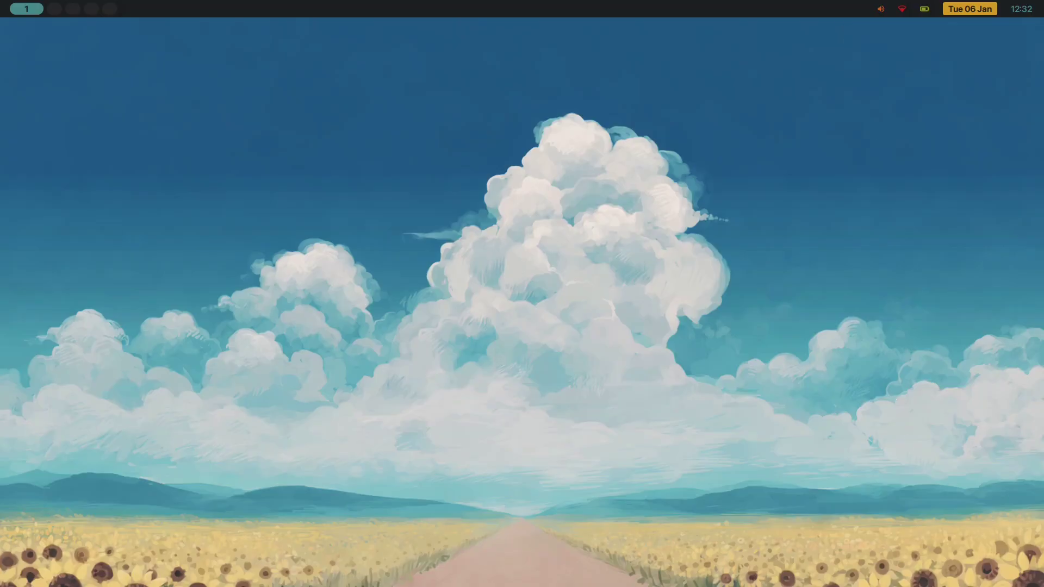
Apply the everforest theme from the theme selector
{"action": "key", "text": "super+shift+t"}
{"action": "key", "text": "Down"}
{"action": "key", "text": "Down"}
{"action": "key", "text": "Down"}
{"action": "key", "text": "Up"}
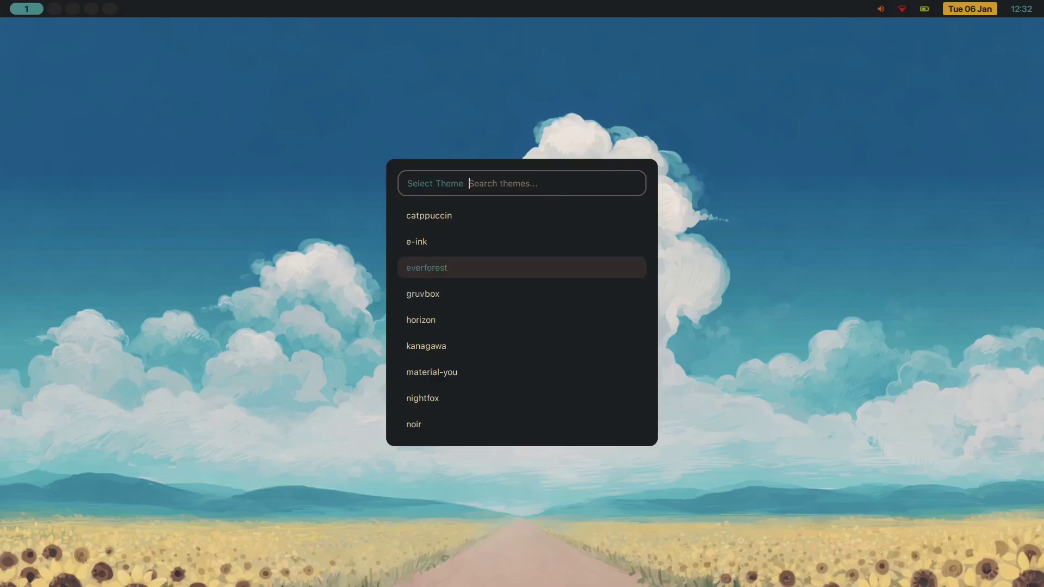
{"action": "key", "text": "Return"}
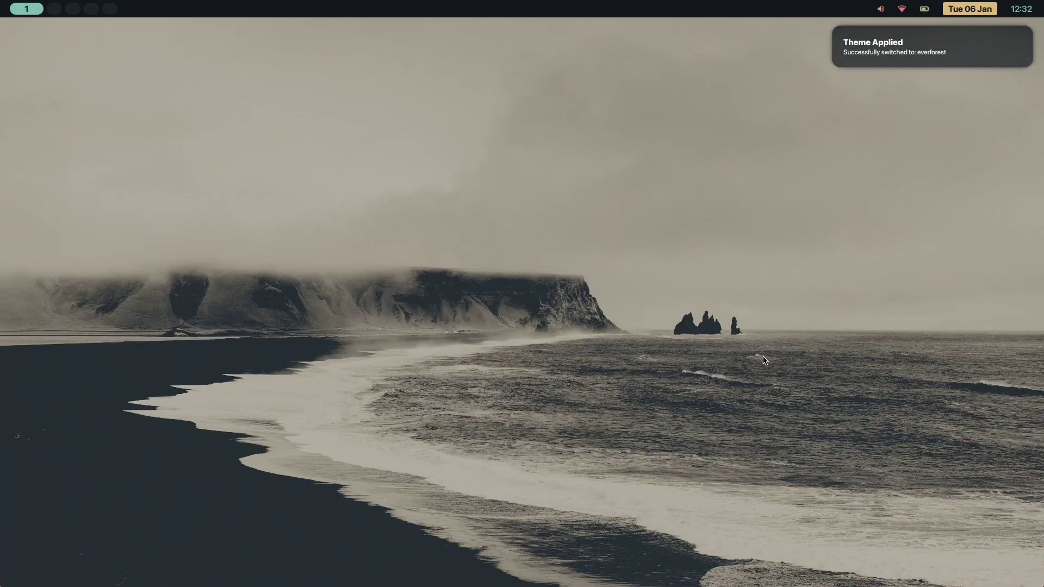
Apply the kanagawa theme
{"action": "key", "text": "super+shift+l"}
{"action": "key", "text": "Down"}
{"action": "key", "text": "Down"}
{"action": "key", "text": "Down"}
{"action": "key", "text": "Escape"}
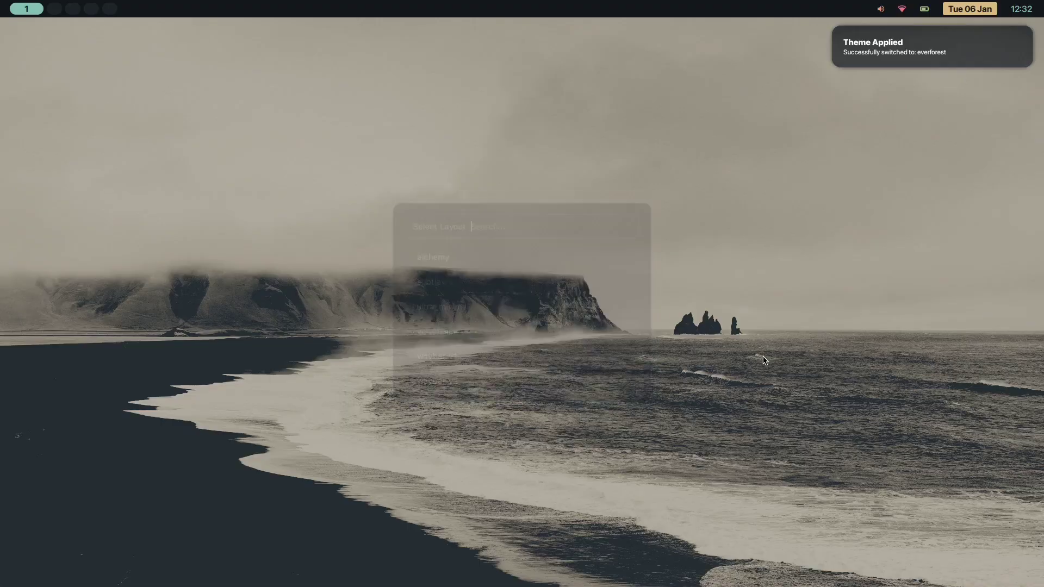
{"action": "key", "text": "super+shift+t"}
{"action": "key", "text": "Down"}
{"action": "key", "text": "Down"}
{"action": "key", "text": "Down"}
{"action": "key", "text": "Down"}
{"action": "key", "text": "Down"}
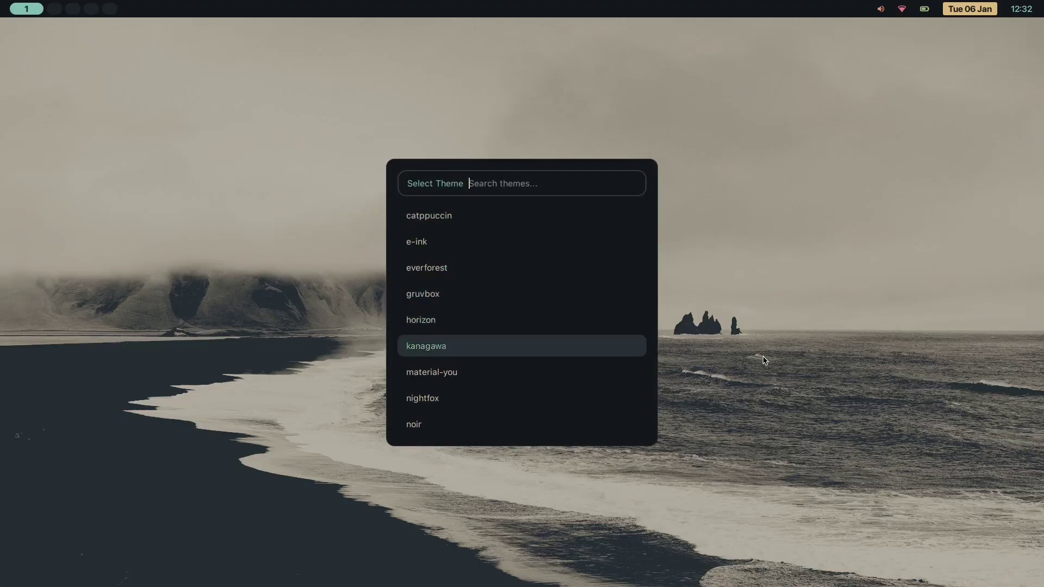
Apply the e-ink theme, then finish on gruvbox
{"action": "key", "text": "Down"}
{"action": "key", "text": "Up"}
{"action": "key", "text": "Return"}
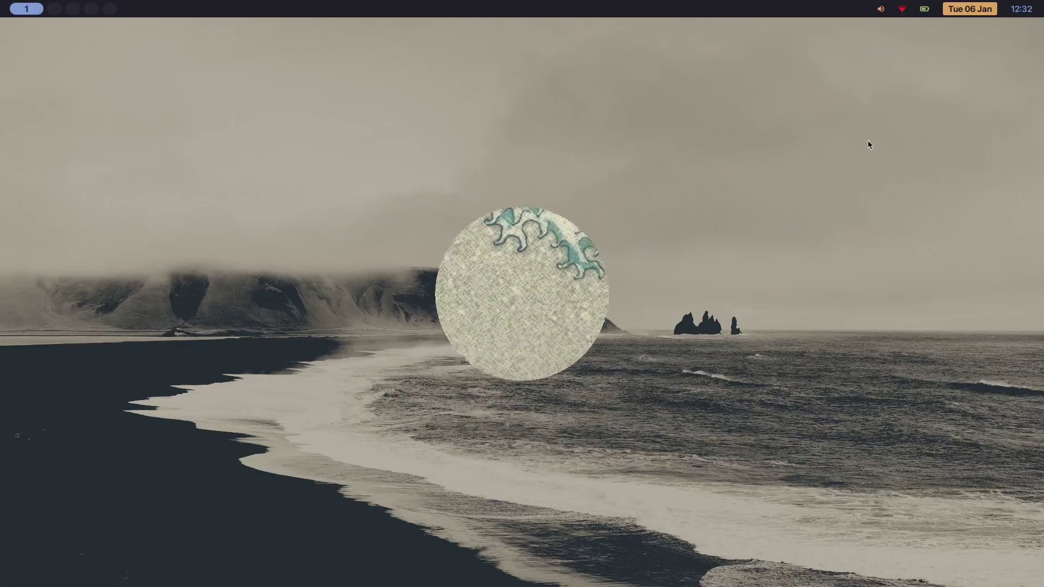
{"action": "key", "text": "super+shift+t"}
{"action": "key", "text": "Down"}
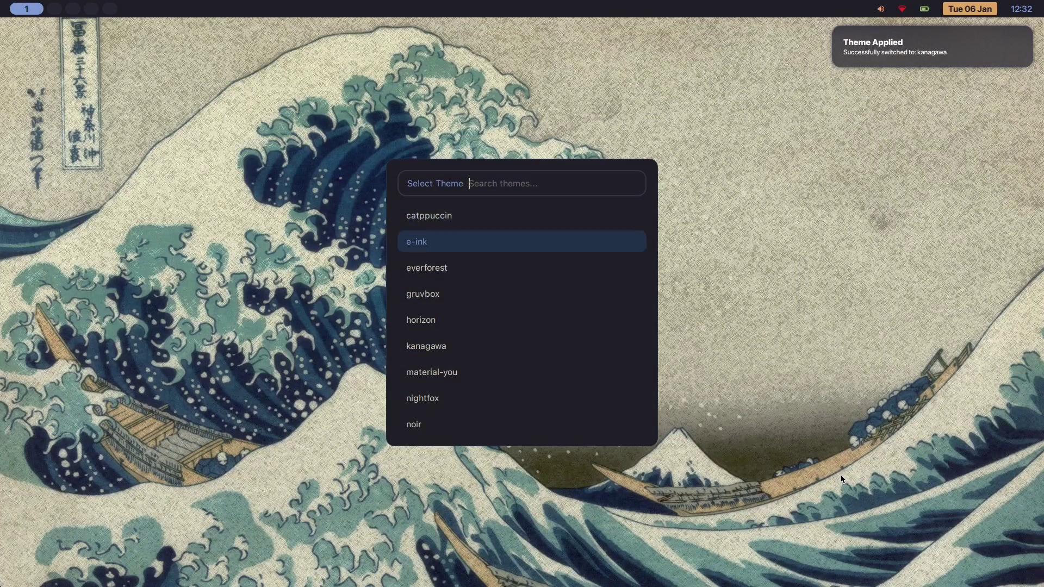
{"action": "key", "text": "Down"}
{"action": "key", "text": "Down"}
{"action": "key", "text": "Up"}
{"action": "key", "text": "Up"}
{"action": "key", "text": "Return"}
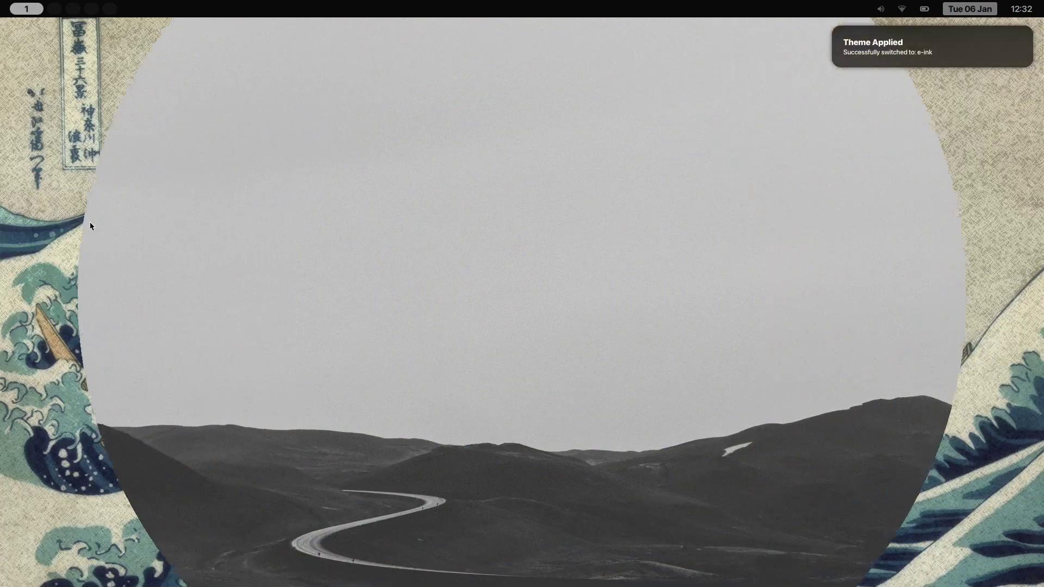
{"action": "key", "text": "super+shift+t"}
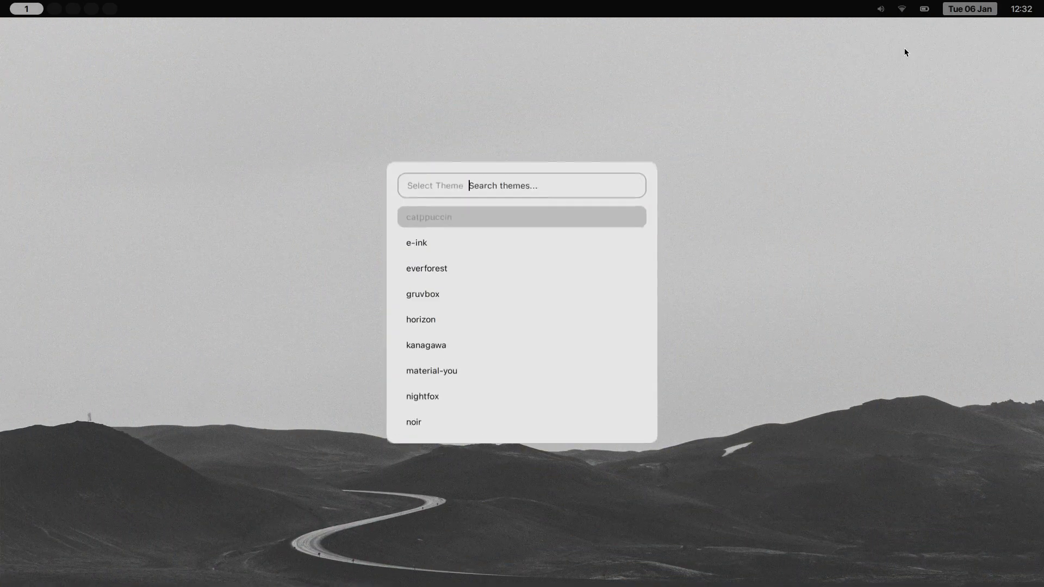
{"action": "key", "text": "Down"}
{"action": "key", "text": "Down"}
{"action": "key", "text": "Down"}
{"action": "key", "text": "Return"}
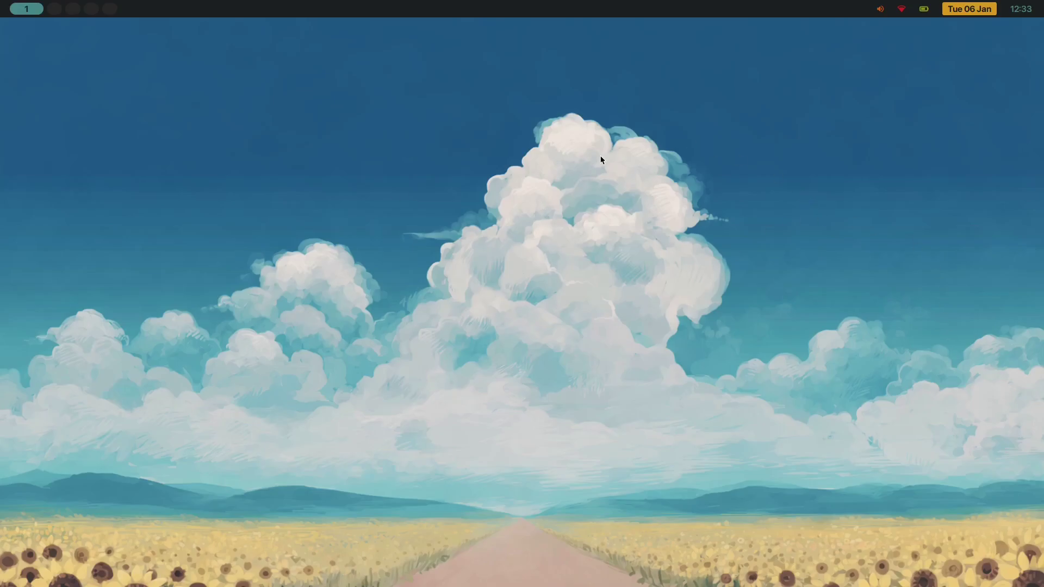
{"action": "key", "text": "super+2"}
{"action": "key", "text": "super+1"}
{"action": "key", "text": "super+shift+t"}
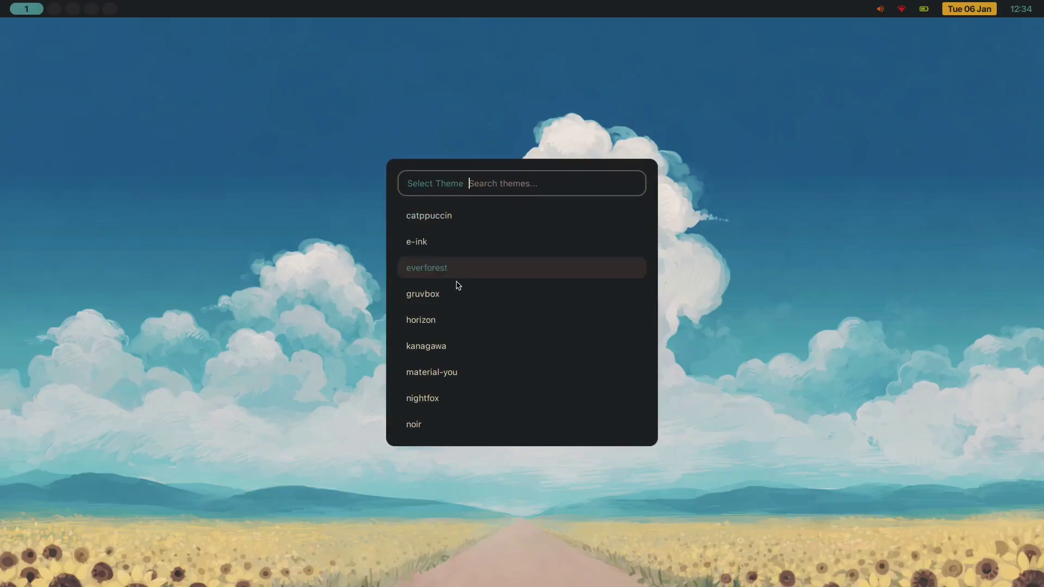
{"action": "key", "text": "Down"}
{"action": "key", "text": "Down"}
{"action": "key", "text": "Down"}
{"action": "key", "text": "Down"}
{"action": "key", "text": "Down"}
{"action": "key", "text": "Down"}
{"action": "key", "text": "Down"}
{"action": "key", "text": "Down"}
{"action": "key", "text": "Up"}
{"action": "key", "text": "Up"}
{"action": "key", "text": "Up"}
{"action": "key", "text": "Up"}
{"action": "key", "text": "Up"}
{"action": "key", "text": "Up"}
{"action": "key", "text": "Up"}
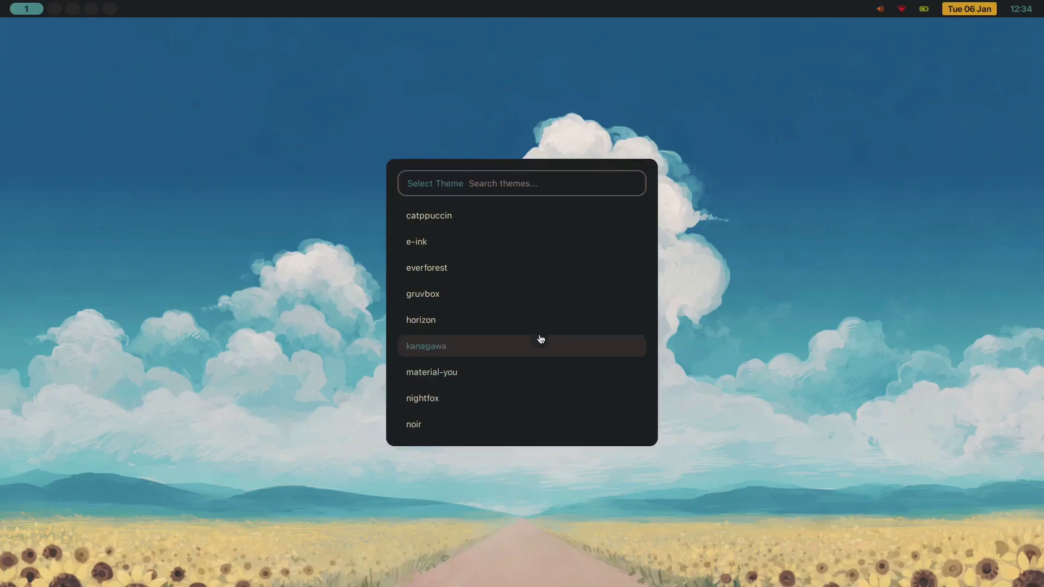
{"action": "key", "text": "Return"}
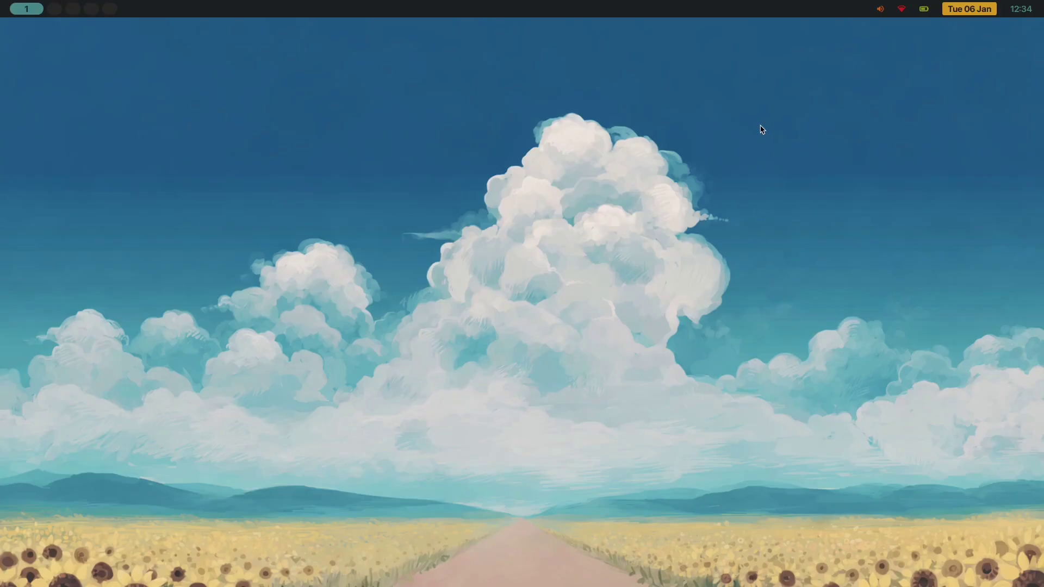
{"action": "key", "text": "super+d"}
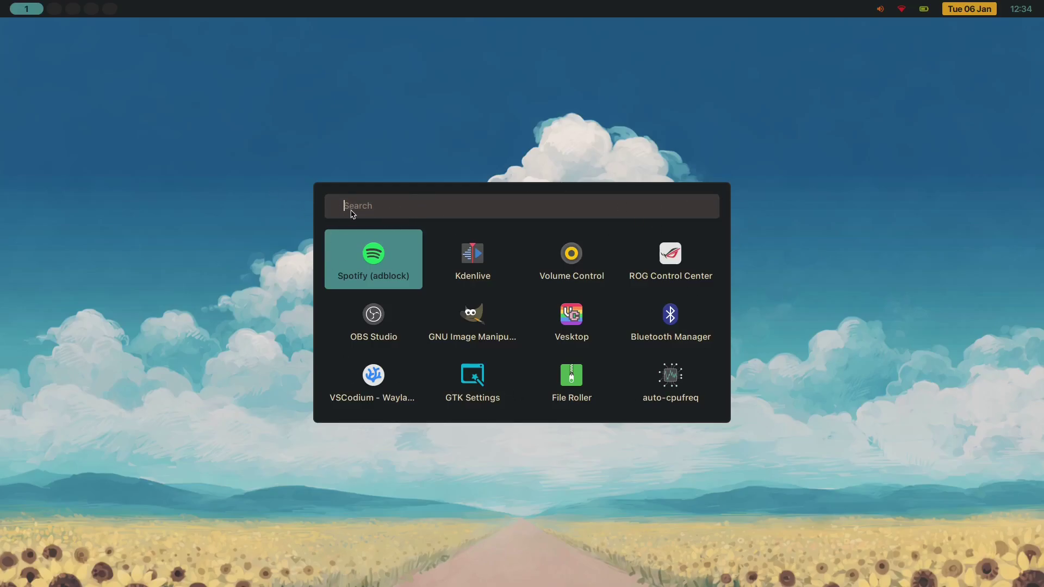
{"action": "key", "text": "Escape"}
{"action": "key", "text": "super+w"}
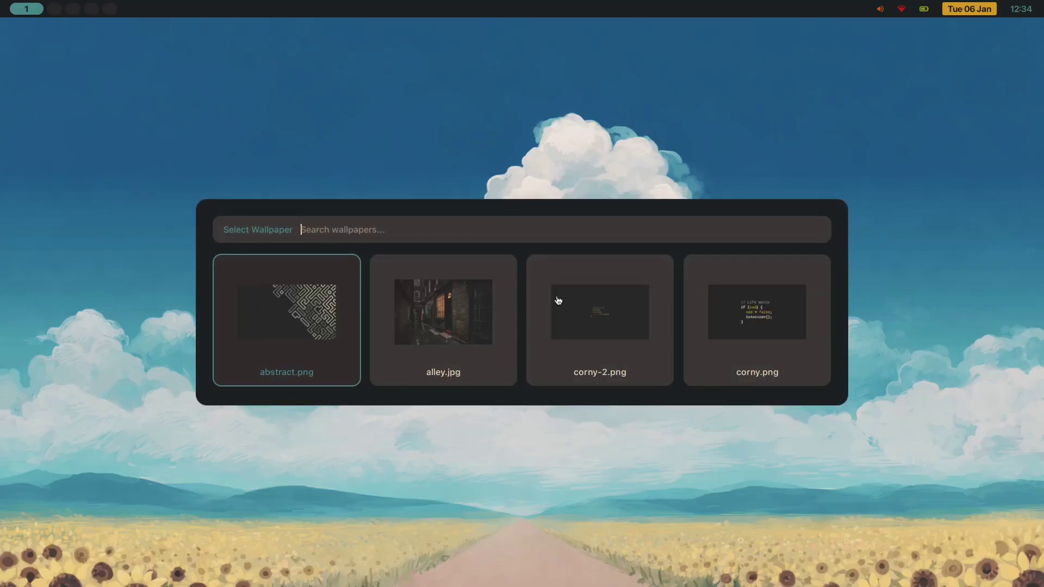
{"action": "key", "text": "Escape"}
{"action": "key", "text": "super+b"}
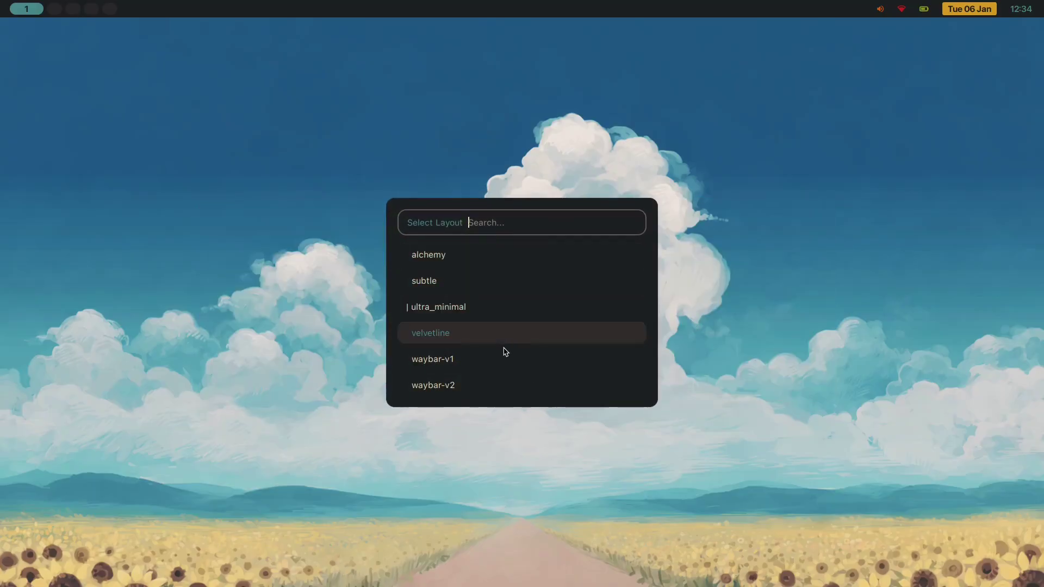
{"action": "key", "text": "Down"}
{"action": "key", "text": "Down"}
{"action": "key", "text": "Up"}
{"action": "key", "text": "Up"}
{"action": "key", "text": "Up"}
{"action": "key", "text": "Up"}
{"action": "key", "text": "Up"}
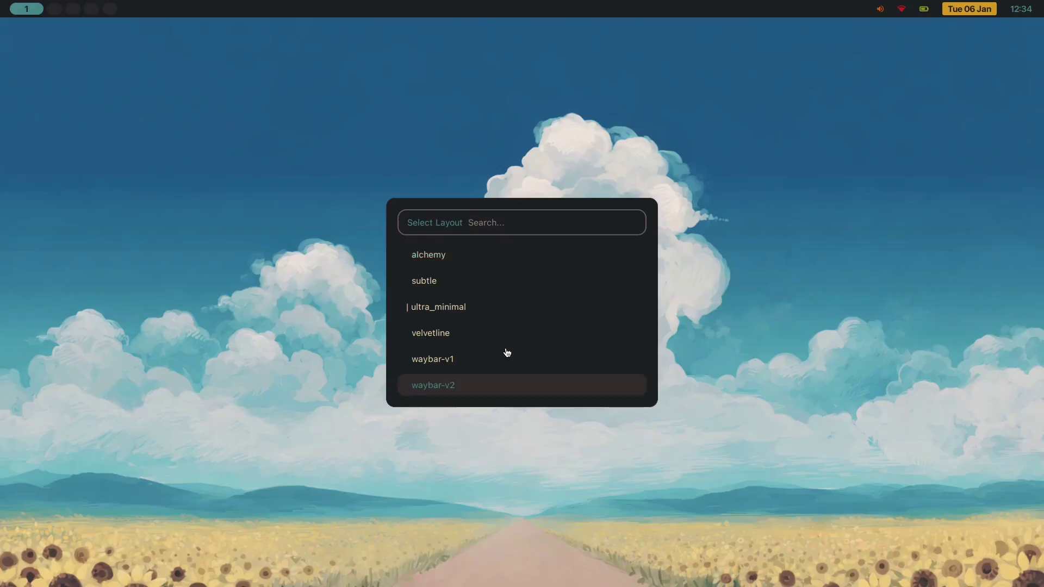
{"action": "key", "text": "Up"}
{"action": "key", "text": "Up"}
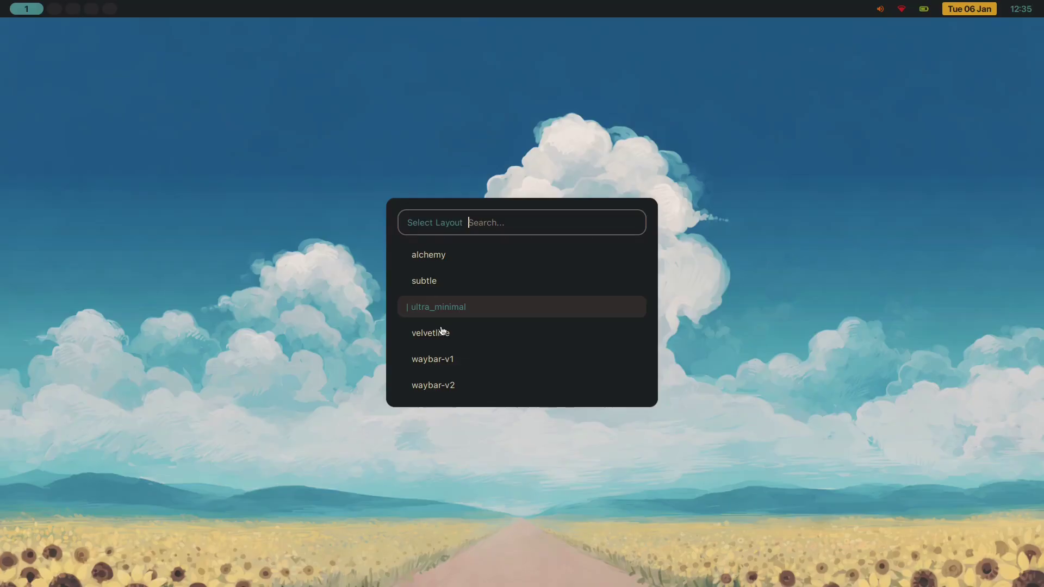
{"action": "key", "text": "Return"}
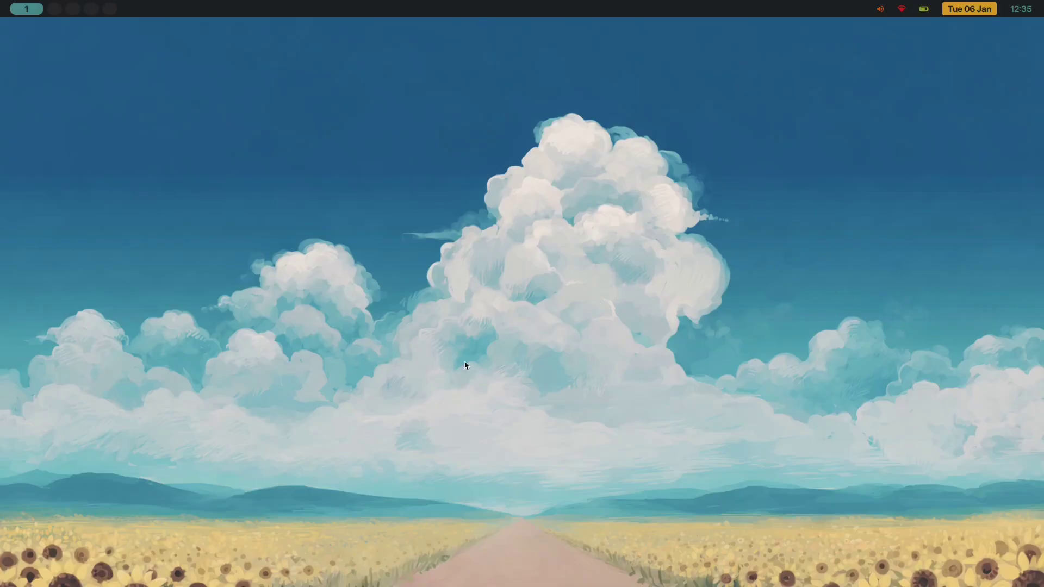
{"action": "key", "text": "super+2"}
{"action": "key", "text": "super+1"}
Open a terminal and run nitch to show system info
{"action": "key", "text": "super+Return"}
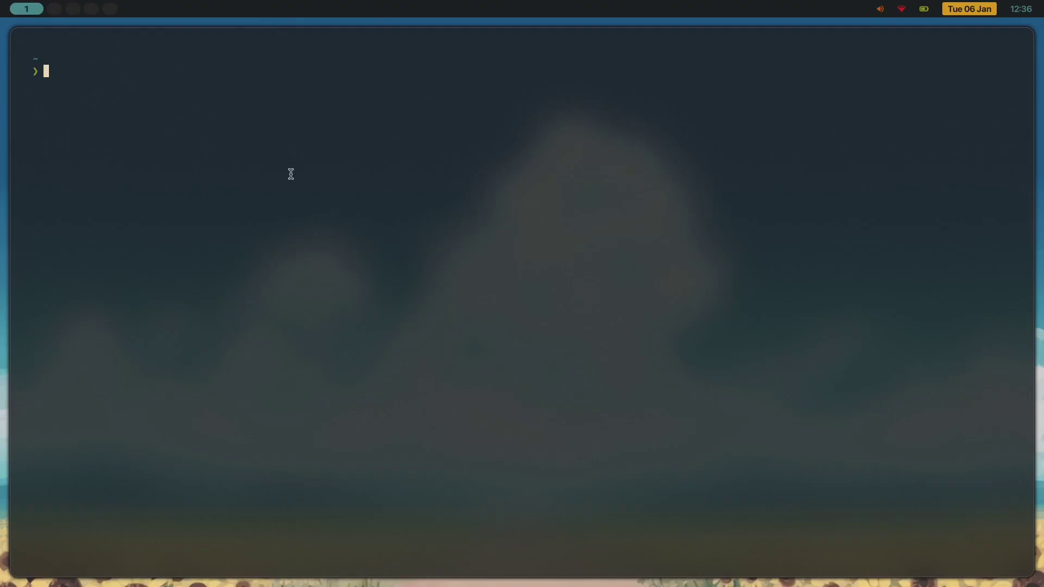
{"action": "type", "text": "njtch"}
{"action": "key", "text": "Return"}
Set alley.jpg as the wallpaper and peek at it from workspace 2
{"action": "key", "text": "super+w"}
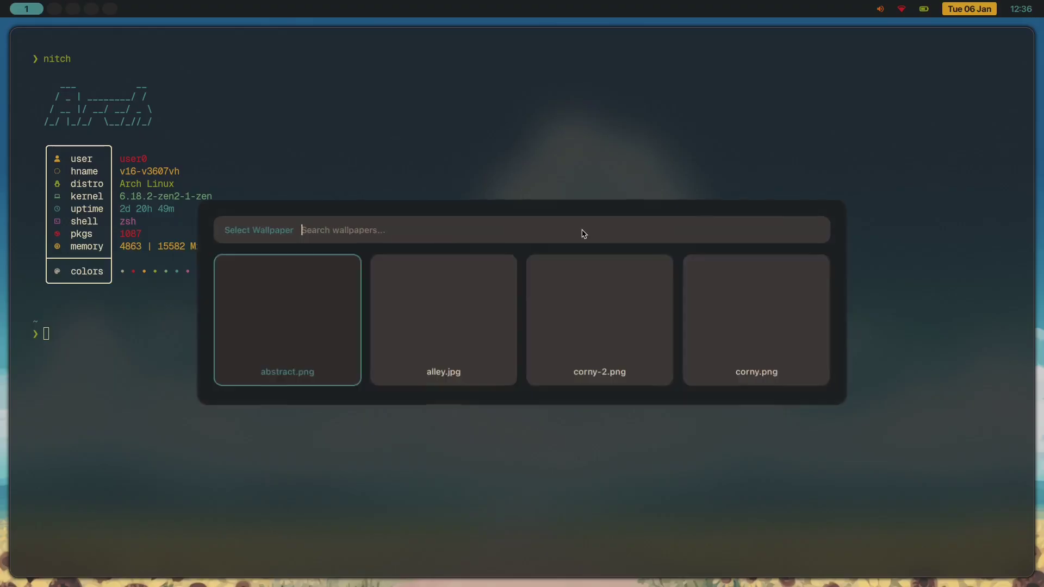
{"action": "key", "text": "Right"}
{"action": "key", "text": "Right"}
{"action": "key", "text": "Right"}
{"action": "key", "text": "Right"}
{"action": "key", "text": "Right"}
{"action": "key", "text": "Left"}
{"action": "key", "text": "Left"}
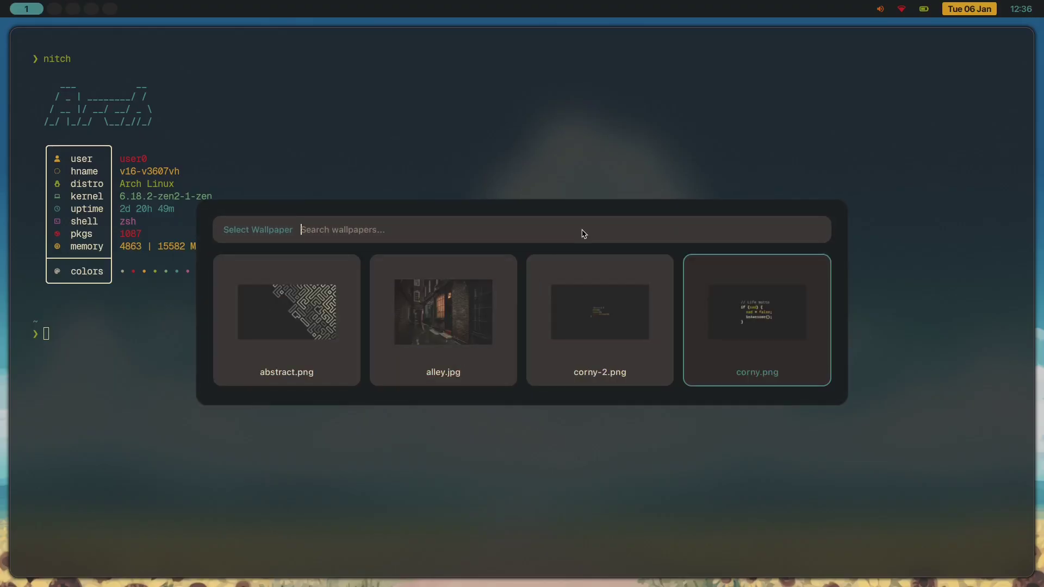
{"action": "key", "text": "Left"}
{"action": "key", "text": "Right"}
{"action": "key", "text": "Left"}
{"action": "key", "text": "Left"}
{"action": "key", "text": "Left"}
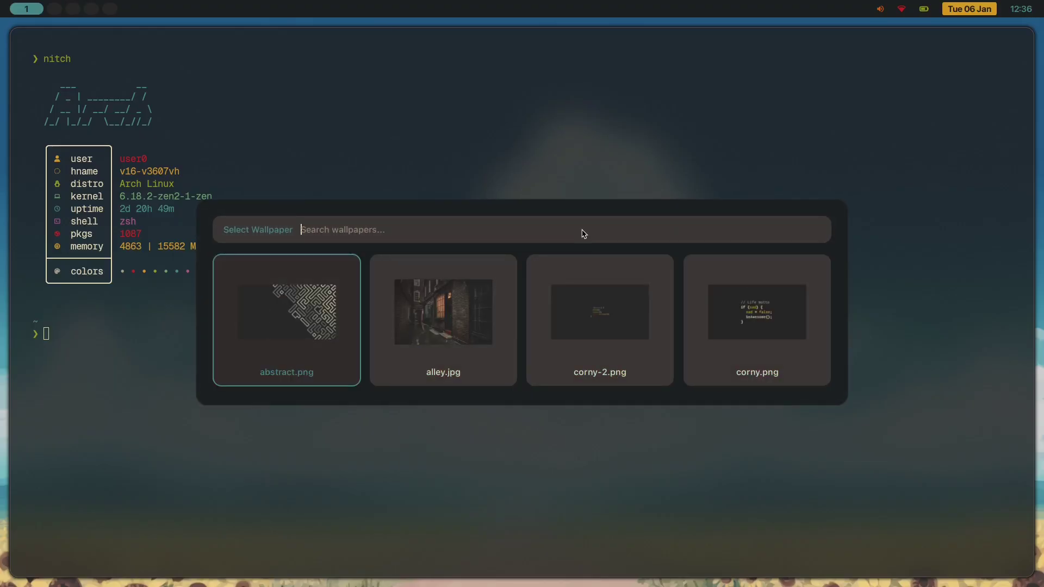
{"action": "key", "text": "Right"}
{"action": "key", "text": "Right"}
{"action": "key", "text": "Left"}
{"action": "key", "text": "Return"}
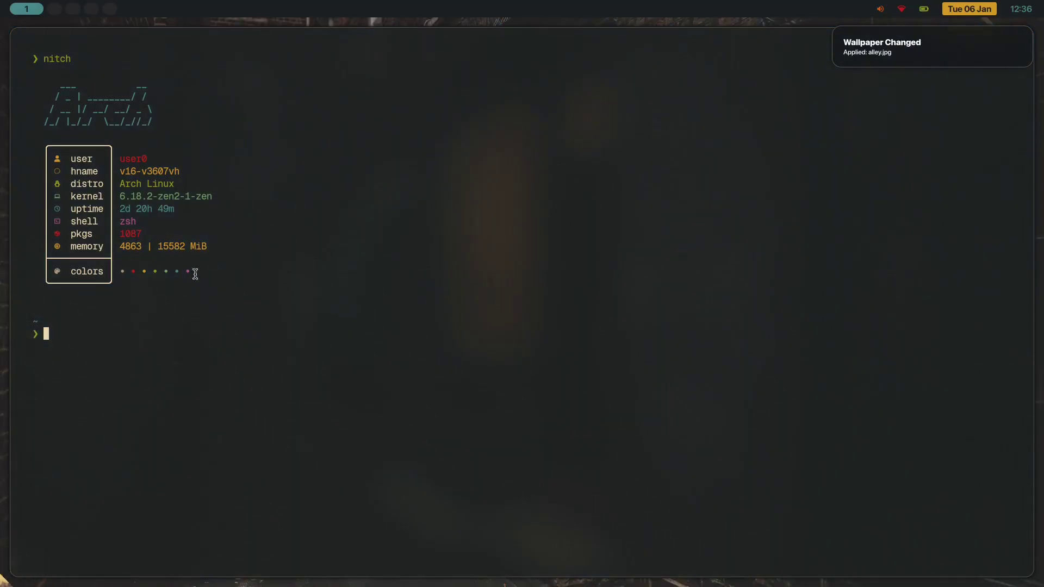
{"action": "key", "text": "super+2"}
{"action": "key", "text": "super+1"}
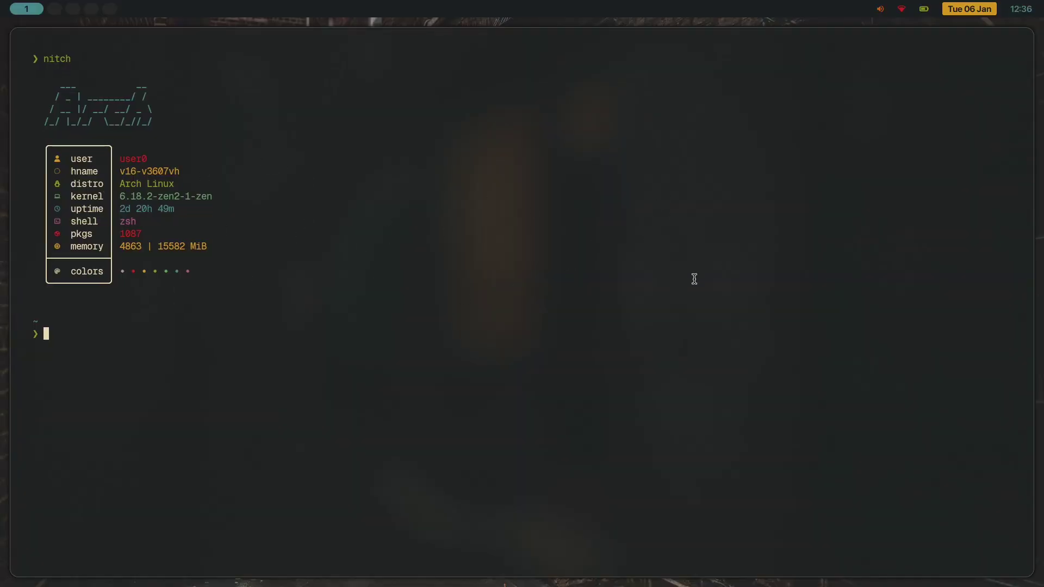
Change the wallpaper to sunflowers-plain.png and close the nitch terminal
{"action": "key", "text": "super+w"}
{"action": "key", "text": "Right"}
{"action": "key", "text": "Right"}
{"action": "key", "text": "Right"}
{"action": "key", "text": "Right"}
{"action": "key", "text": "Right"}
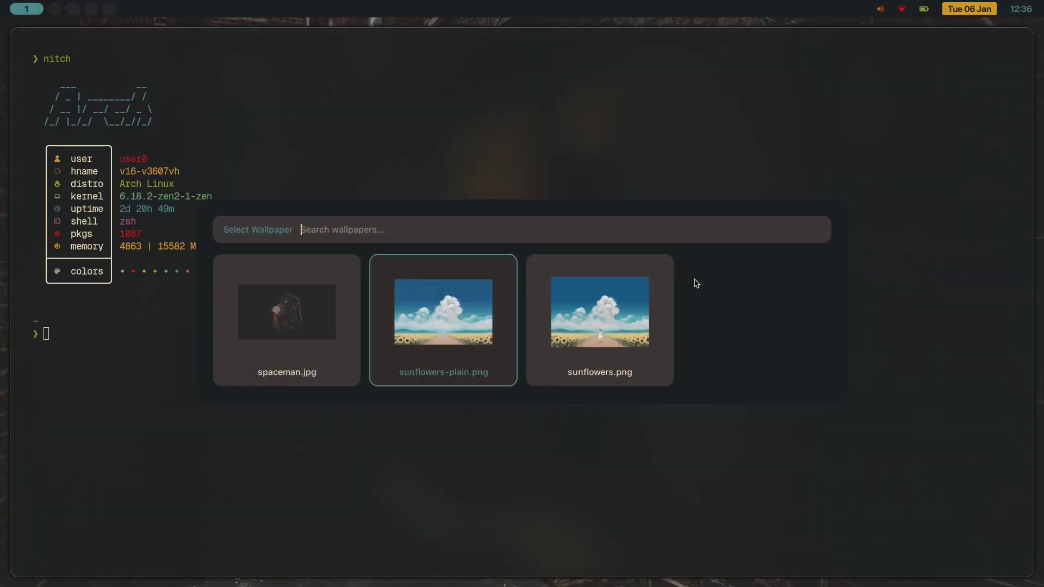
{"action": "key", "text": "Left"}
{"action": "key", "text": "Return"}
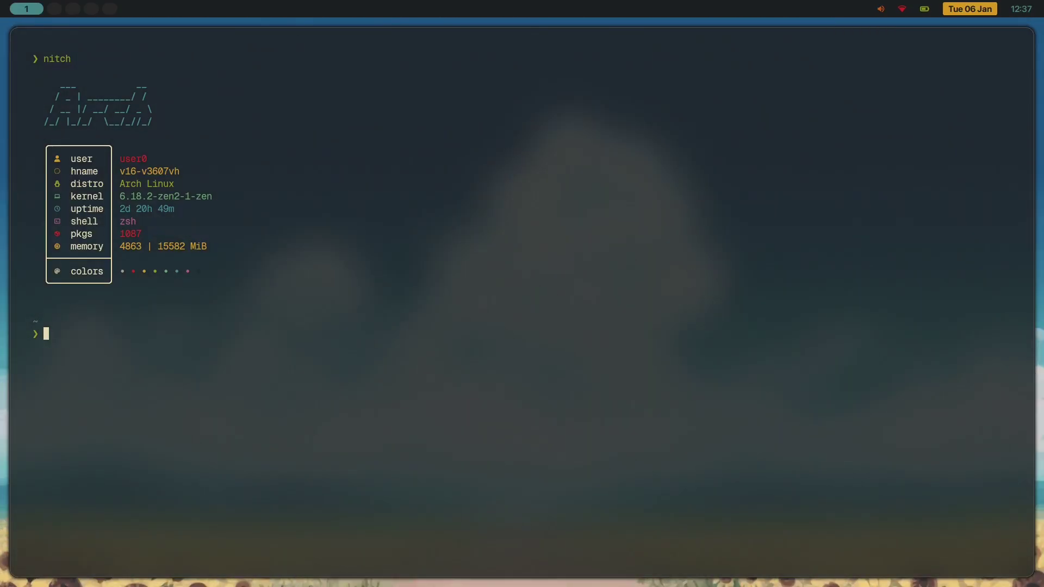
{"action": "key", "text": "super+q"}
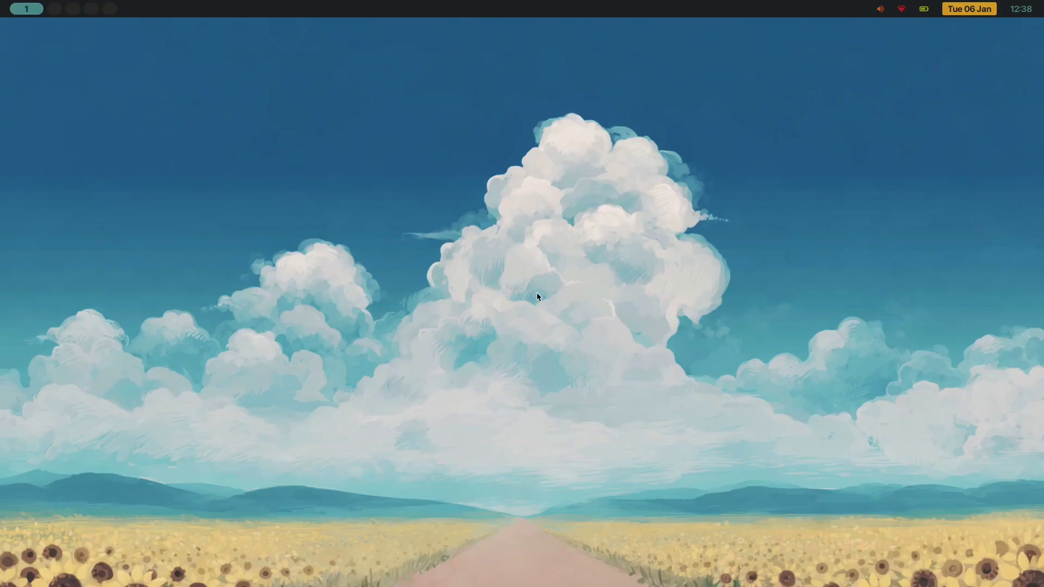
Open and close an empty terminal, then launch the file manager at the home folder
{"action": "key", "text": "super+Return"}
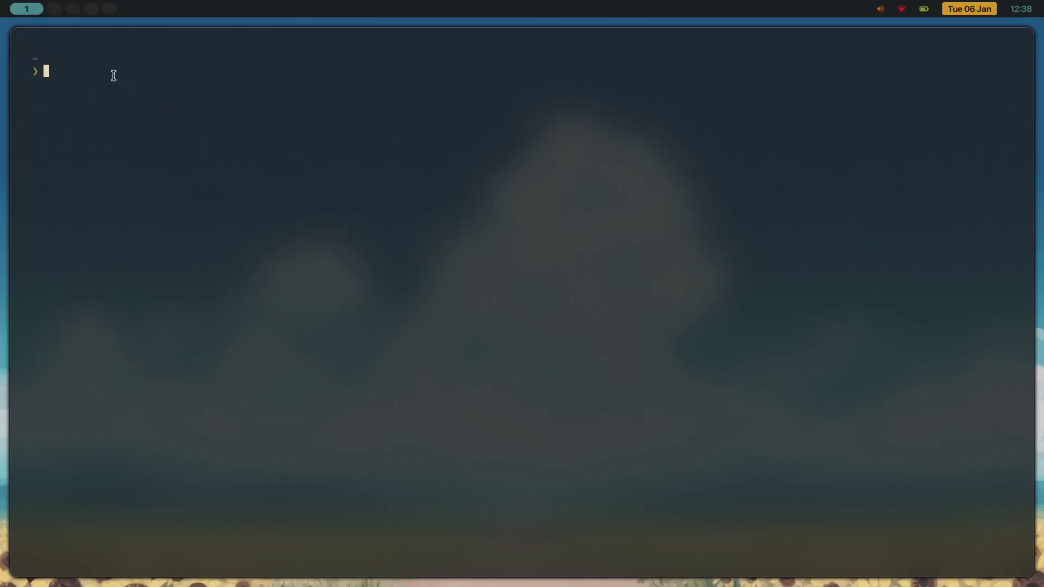
{"action": "key", "text": "super+q"}
{"action": "key", "text": "super+e"}
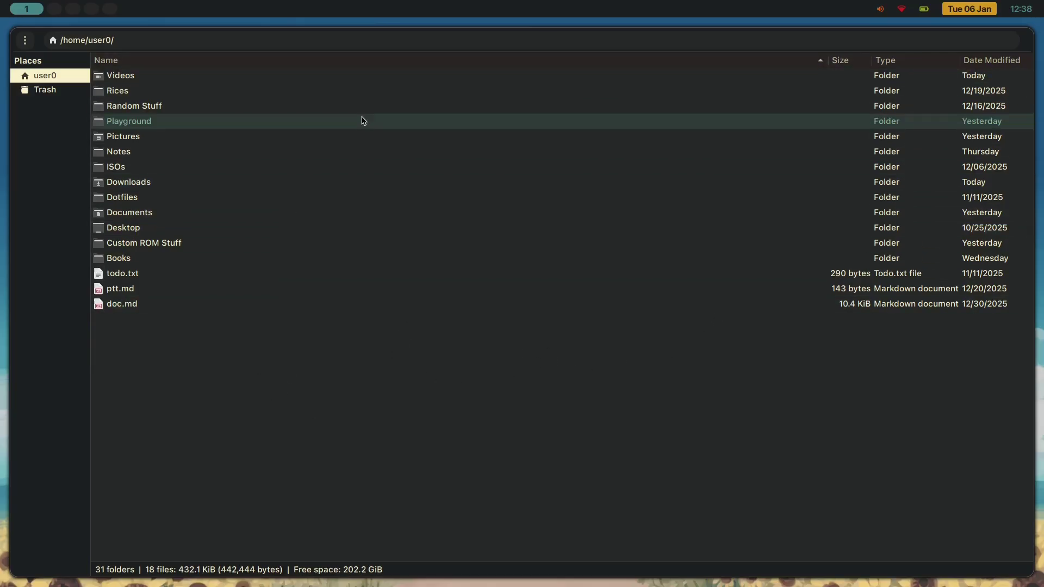
Open .config/hypr/modules/decoration.conf in Neovim from a new terminal
{"action": "key", "text": "super+Return"}
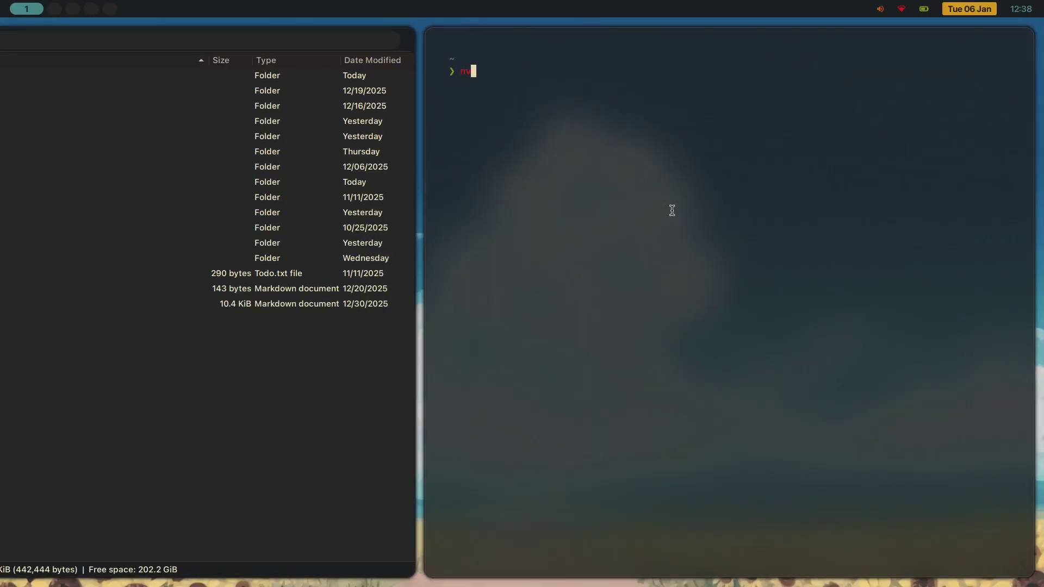
{"action": "type", "text": "nvim .config/hypr/m"}
{"action": "type", "text": "n"}
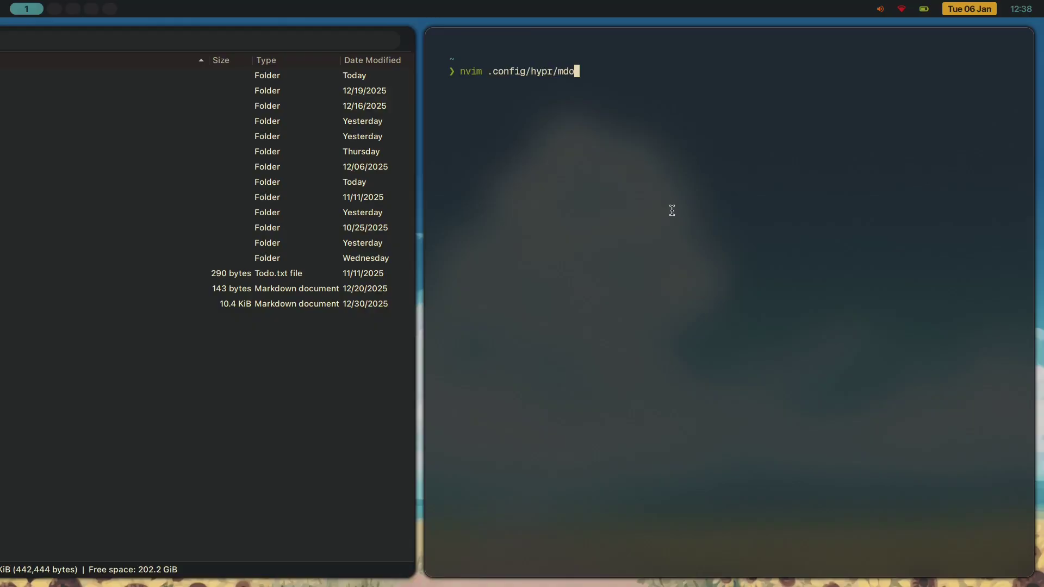
{"action": "key", "text": "BackSpace"}
{"action": "key", "text": "Tab"}
{"action": "type", "text": "decor"}
{"action": "key", "text": "Tab"}
{"action": "key", "text": "Tab"}
{"action": "key", "text": "Tab"}
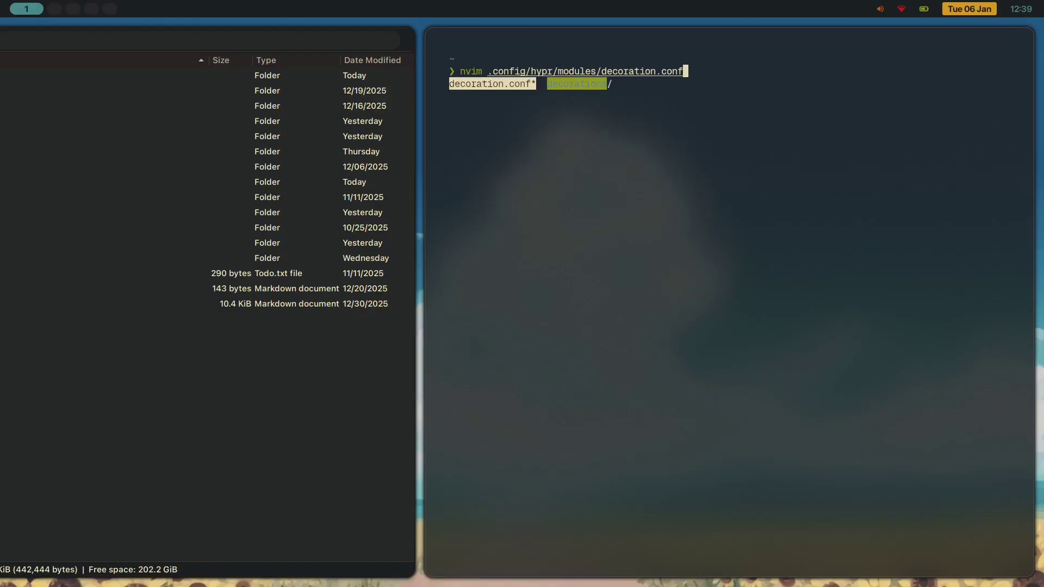
{"action": "key", "text": "Return"}
{"action": "key", "text": "Return"}
Find the active_opacity line, uncomment it and save
{"action": "type", "text": "/ac"}
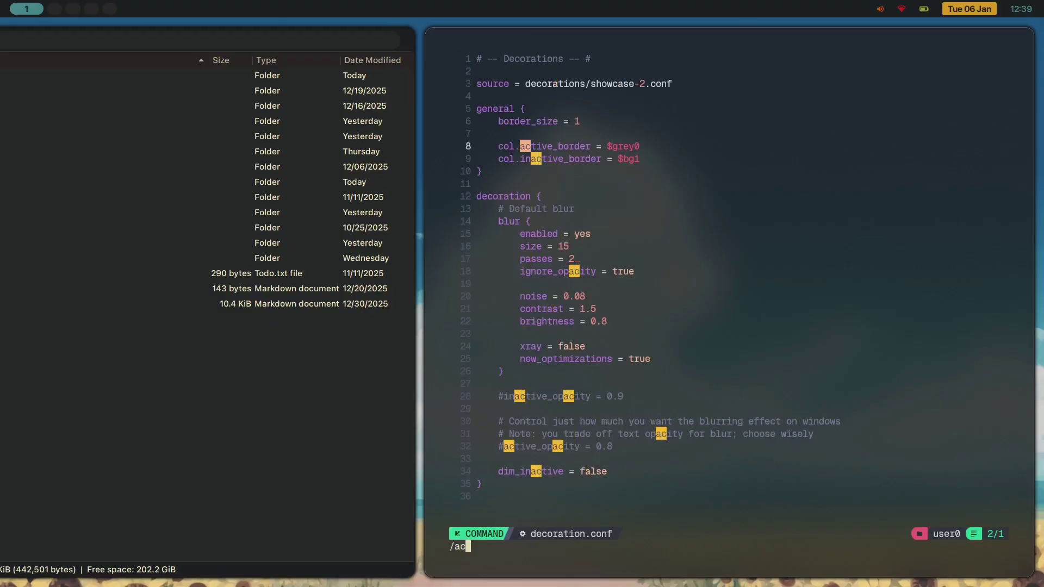
{"action": "type", "text": "tive"}
{"action": "key", "text": "Escape"}
{"action": "key", "text": "G"}
{"action": "key", "text": "k"}
{"action": "key", "text": "k"}
{"action": "key", "text": "k"}
{"action": "key", "text": "k"}
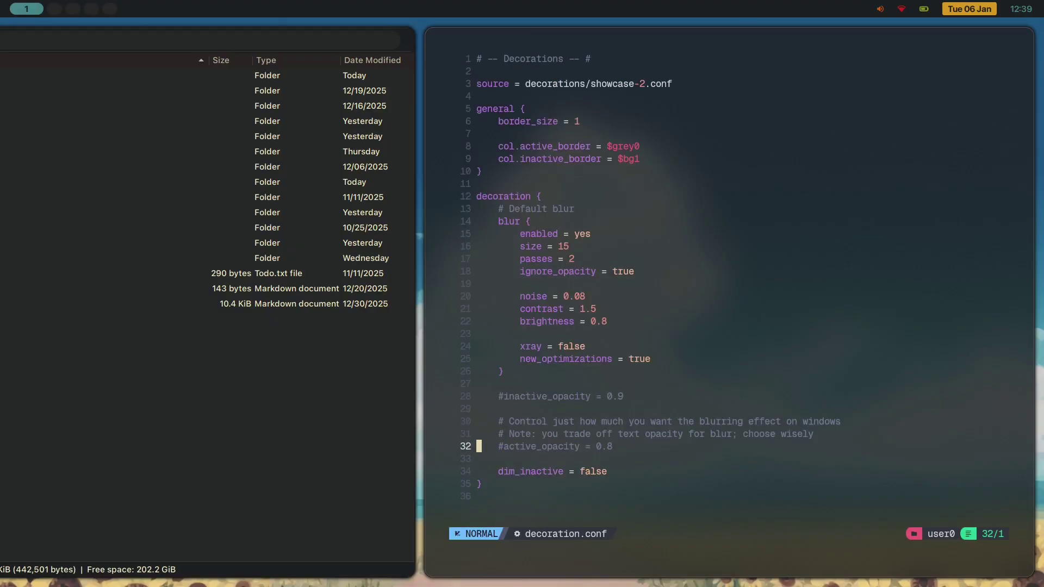
{"action": "type", "text": "wx:w"}
{"action": "key", "text": "Return"}
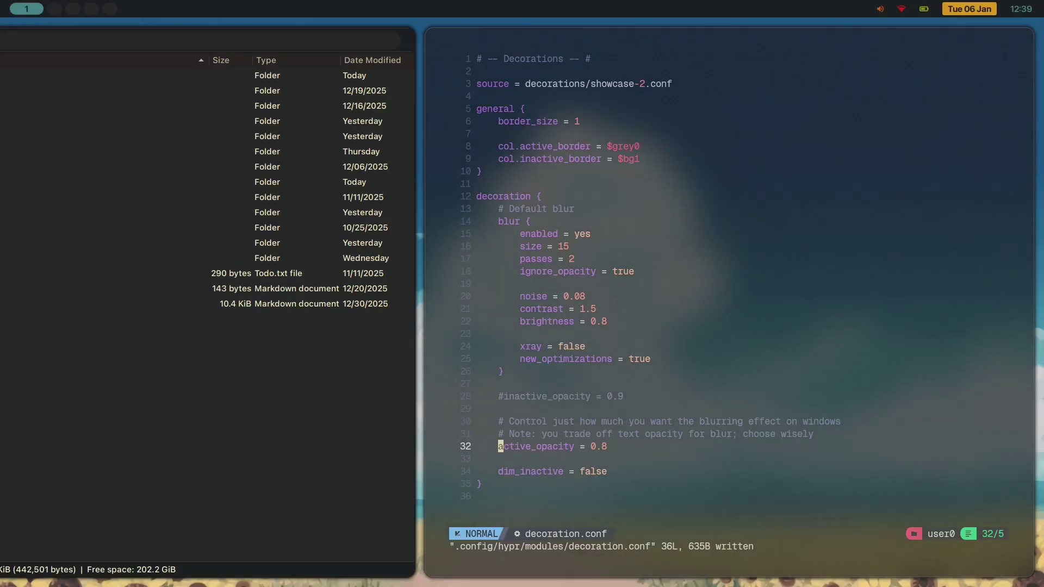
Change active_opacity from 0.8 to 0.75 and save the file
{"action": "key", "text": "super+Left"}
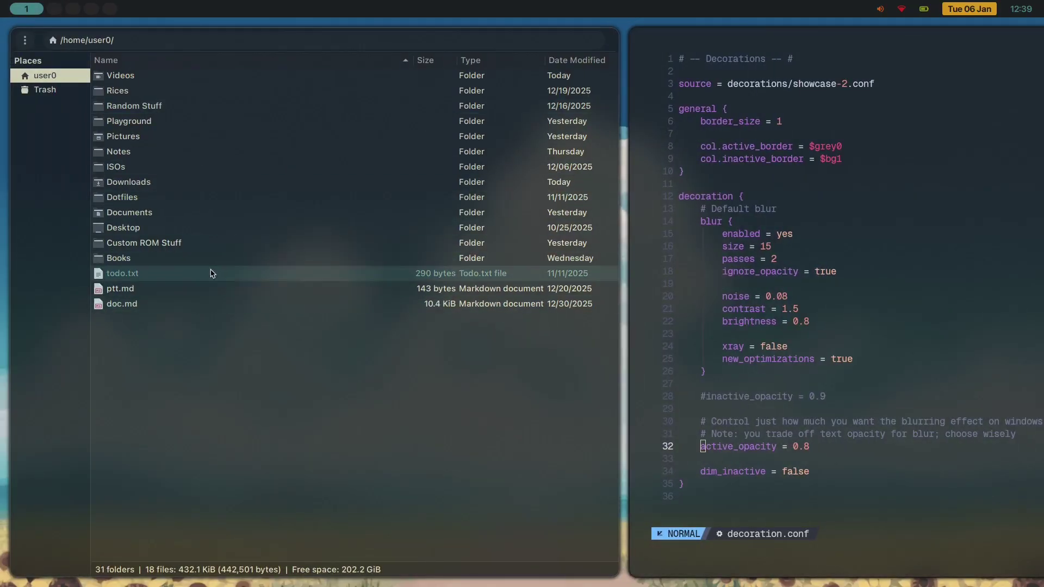
{"action": "key", "text": "super+Right"}
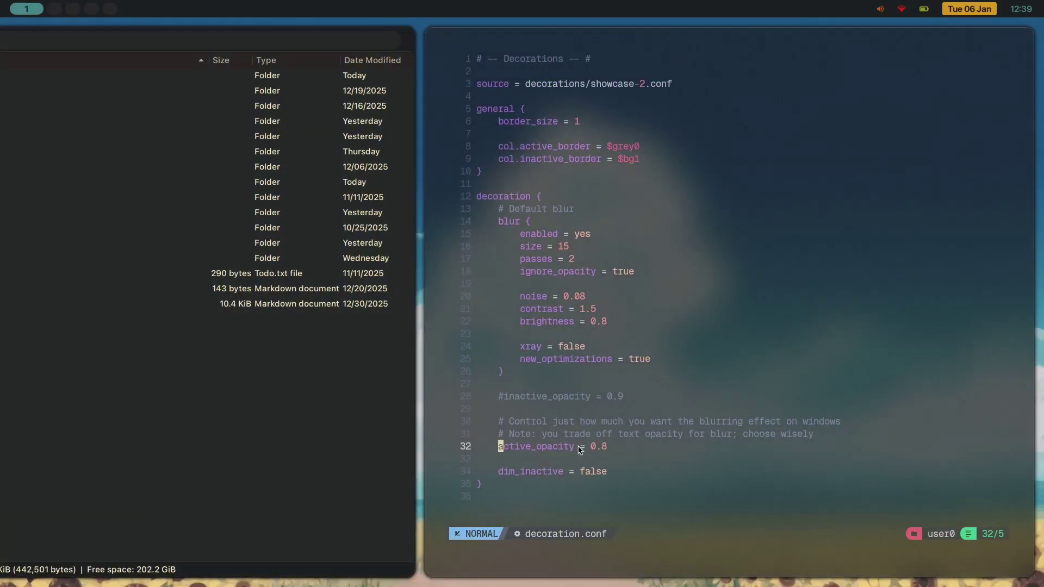
{"action": "left_click", "coordinate": [614, 448]}
{"action": "type", "text": "s"}
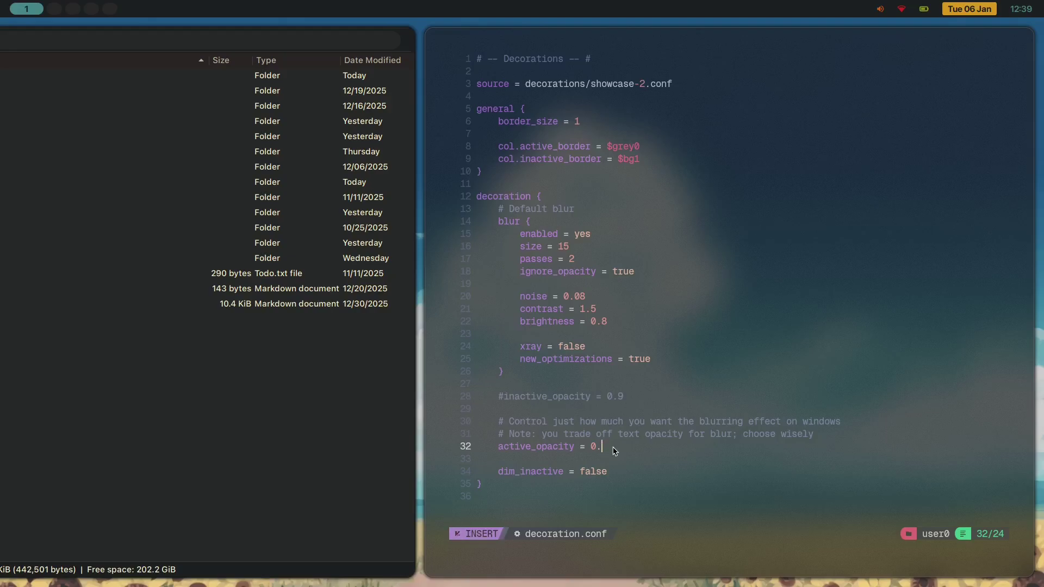
{"action": "type", "text": "75"}
{"action": "key", "text": "Escape"}
{"action": "type", "text": "j:w"}
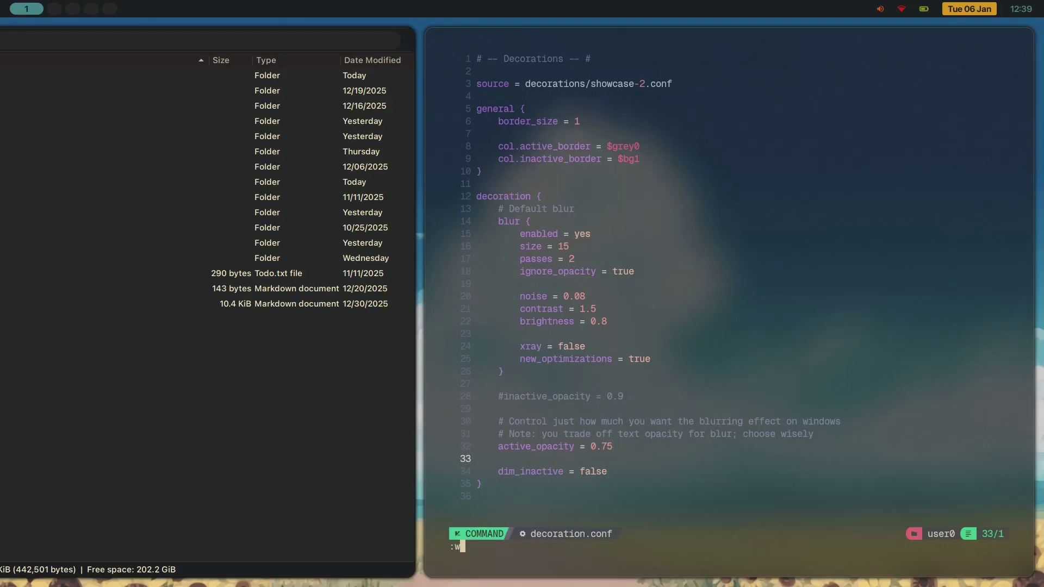
{"action": "key", "text": "Return"}
{"action": "key", "text": "super+Left"}
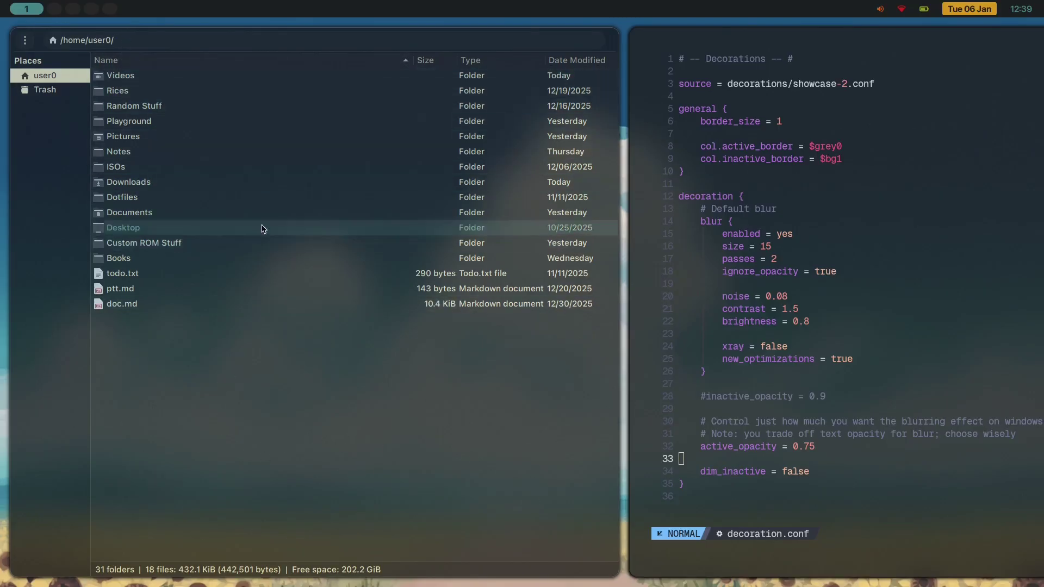
Put the # back before active_opacity, save, then close Neovim and the file manager
{"action": "key", "text": "super+Right"}
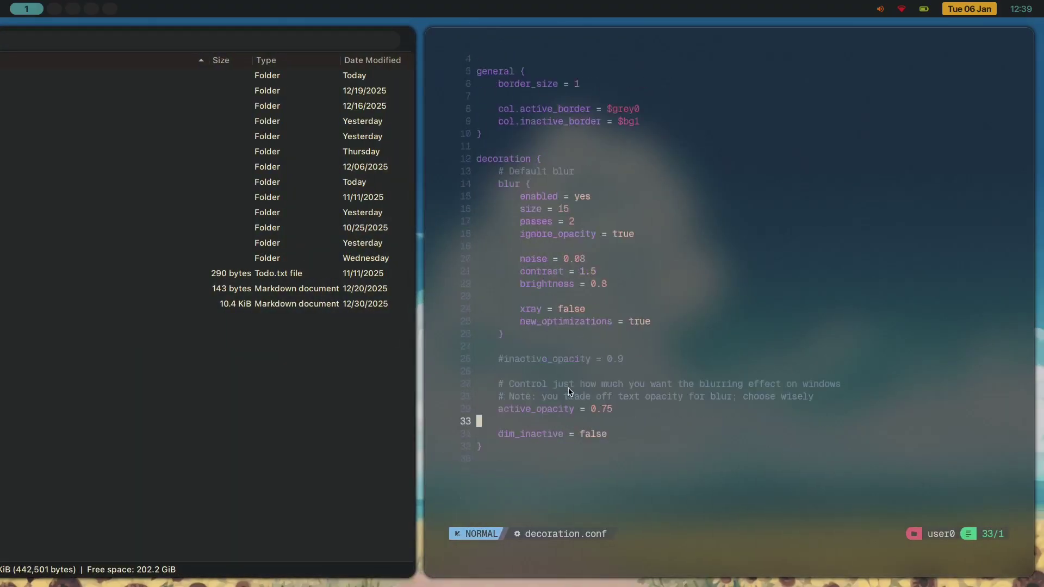
{"action": "scroll", "coordinate": [576, 402], "scroll_direction": "down", "scroll_amount": 3}
{"action": "left_click", "coordinate": [580, 409]}
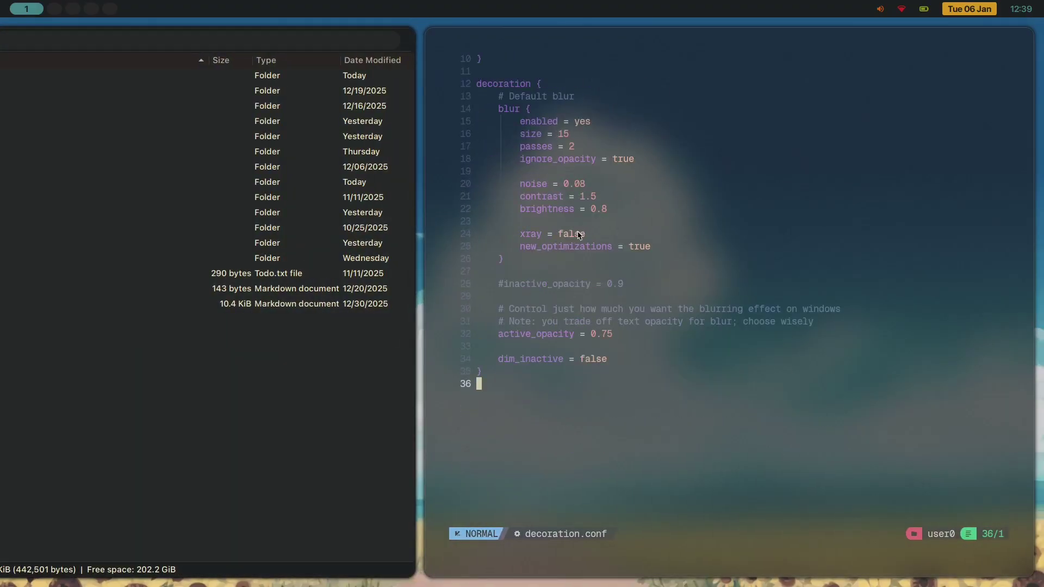
{"action": "left_click", "coordinate": [501, 334]}
{"action": "type", "text": "i#"}
{"action": "key", "text": "Escape"}
{"action": "type", "text": "j:w"}
{"action": "key", "text": "Return"}
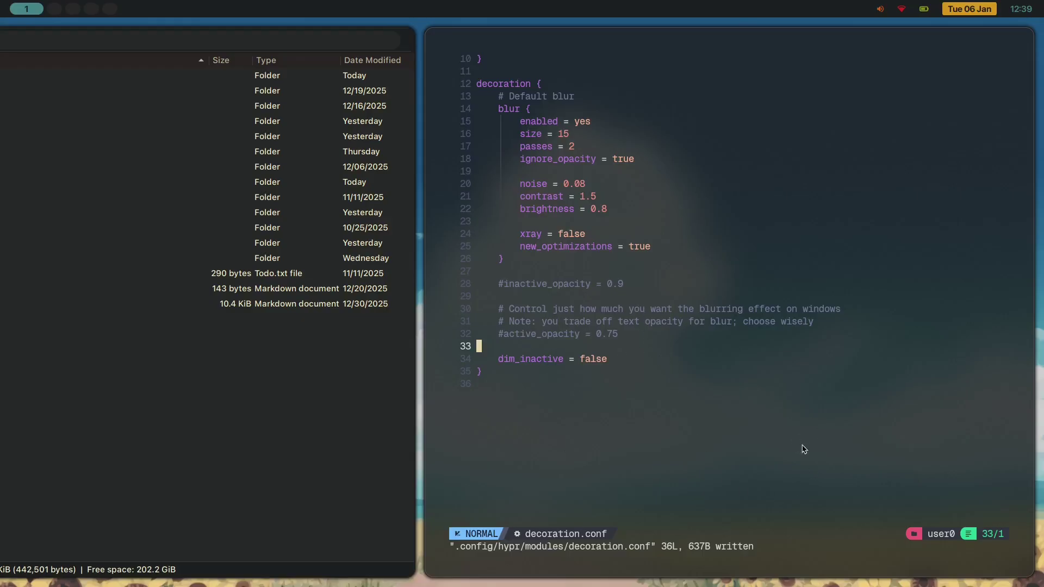
{"action": "key", "text": "super+q"}
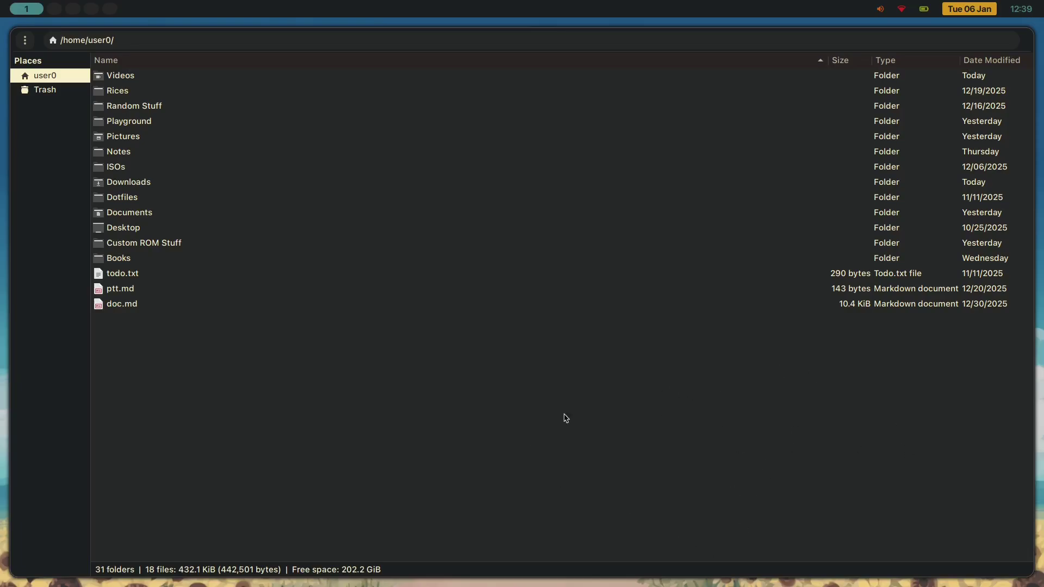
{"action": "key", "text": "super+q"}
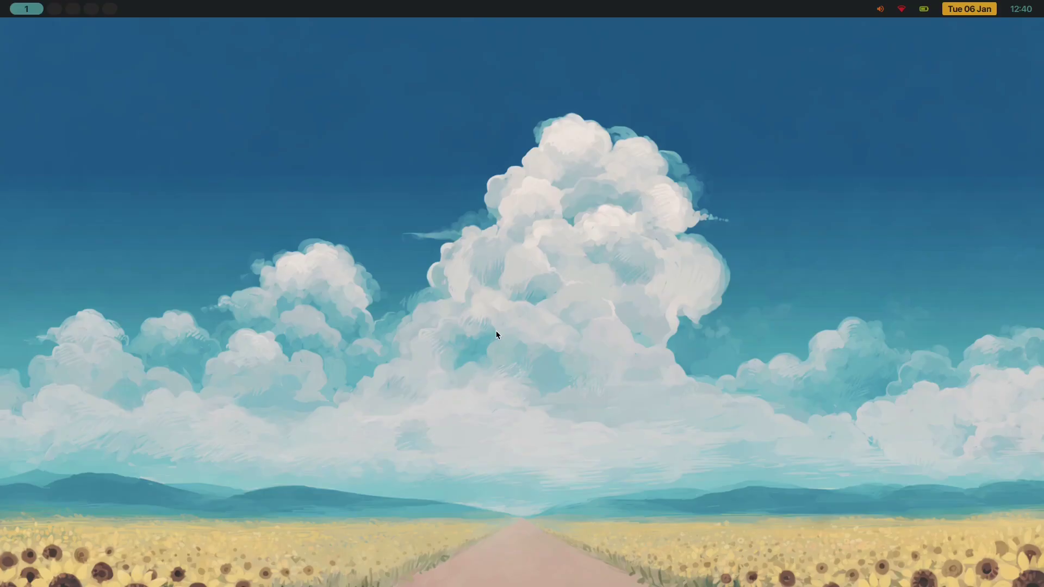
{"action": "key", "text": "super+d"}
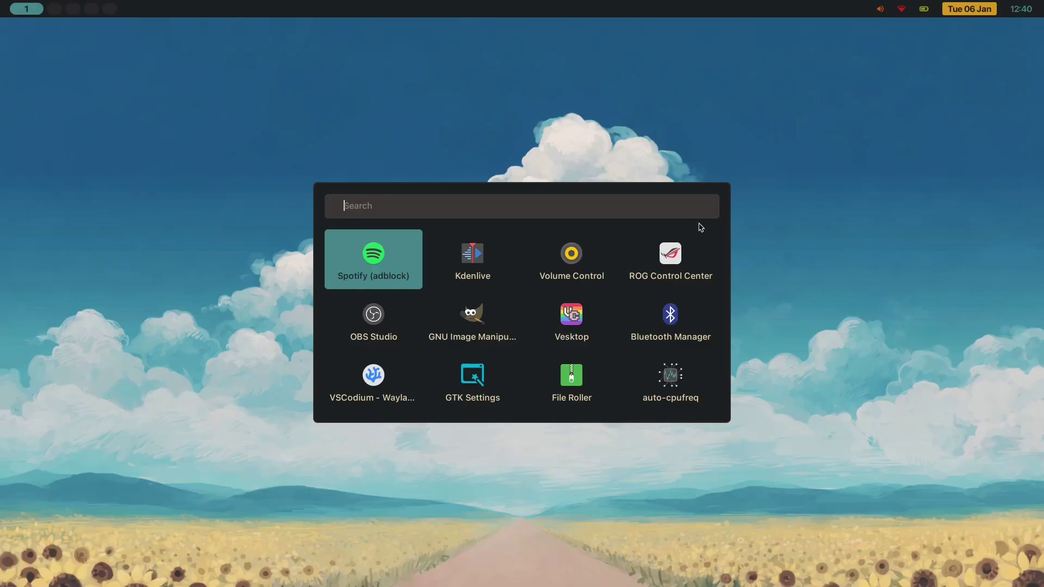
{"action": "key", "text": "Escape"}
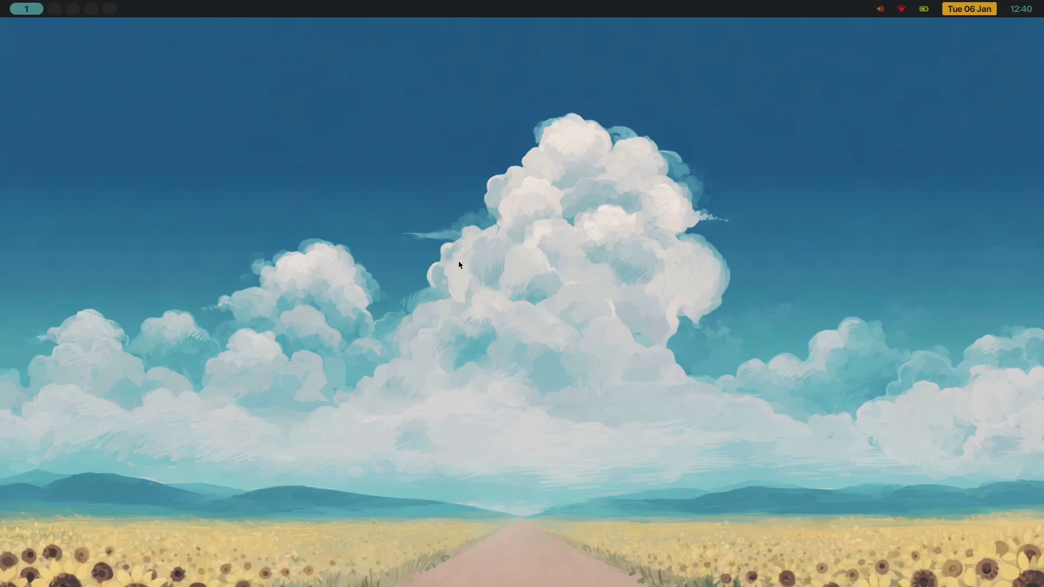
{"action": "key", "text": "super+d"}
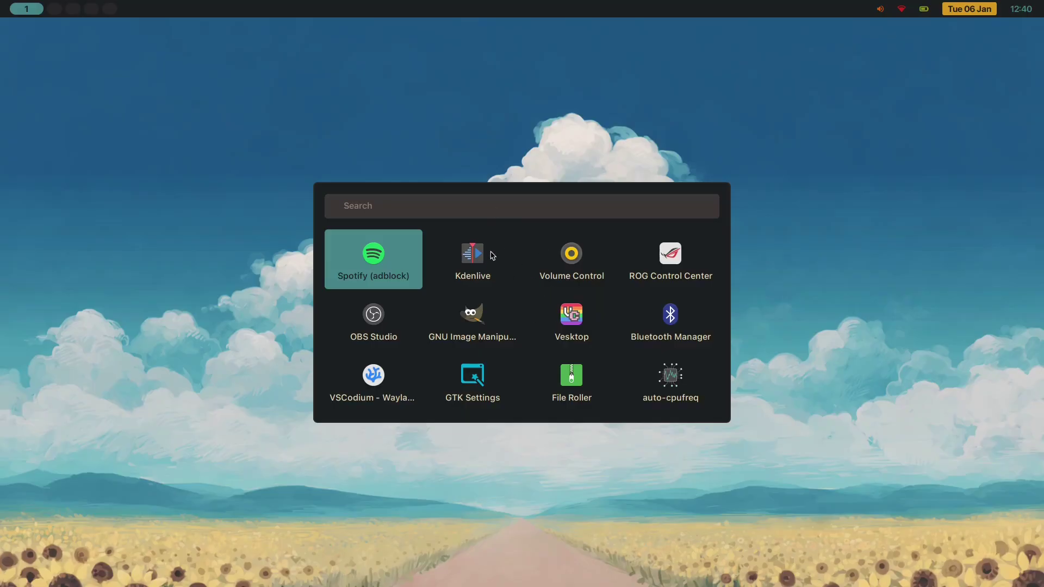
{"action": "key", "text": "Escape"}
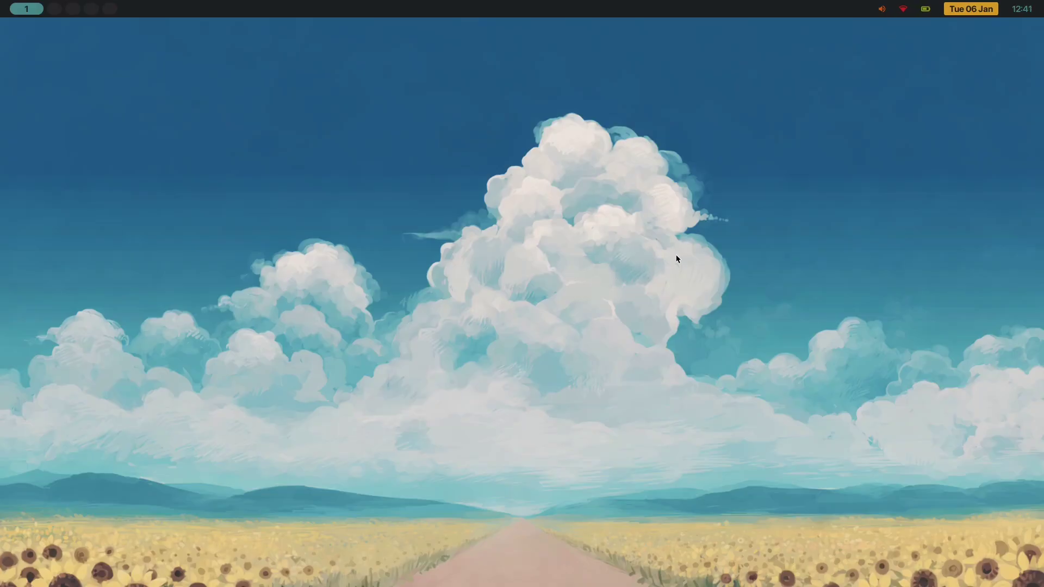
{"action": "key", "text": "super+d"}
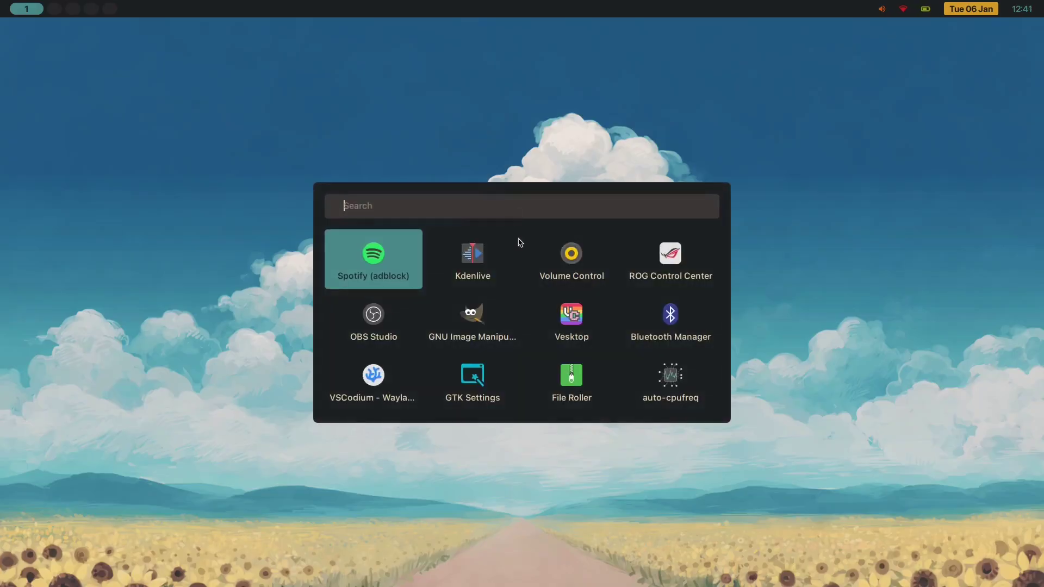
{"action": "key", "text": "Escape"}
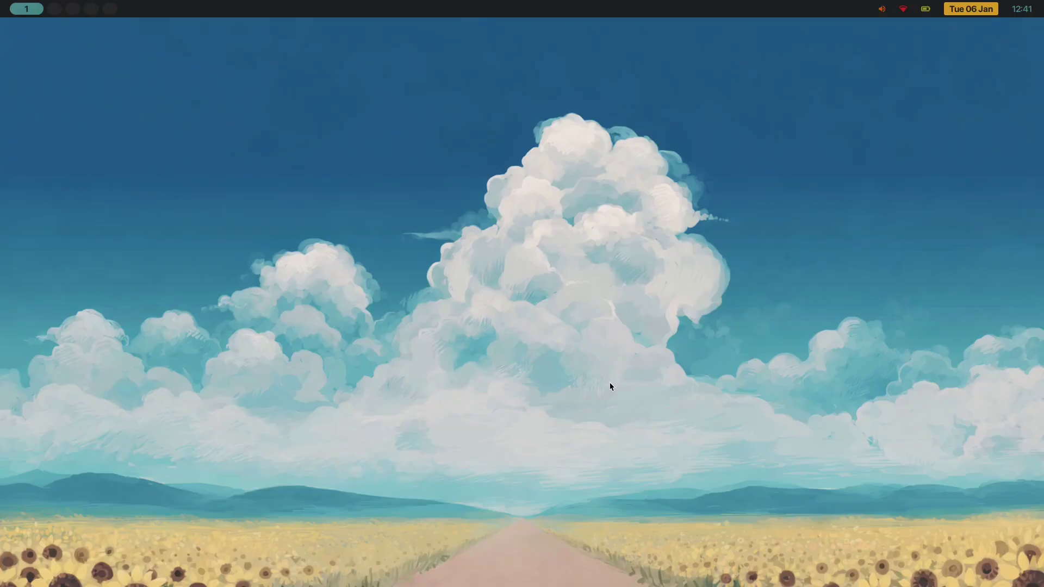
Choose velvetline in the bar layout selector for floating-pill bars
{"action": "key", "text": "super+shift+w"}
{"action": "key", "text": "Down"}
{"action": "key", "text": "Down"}
{"action": "key", "text": "Down"}
{"action": "key", "text": "Up"}
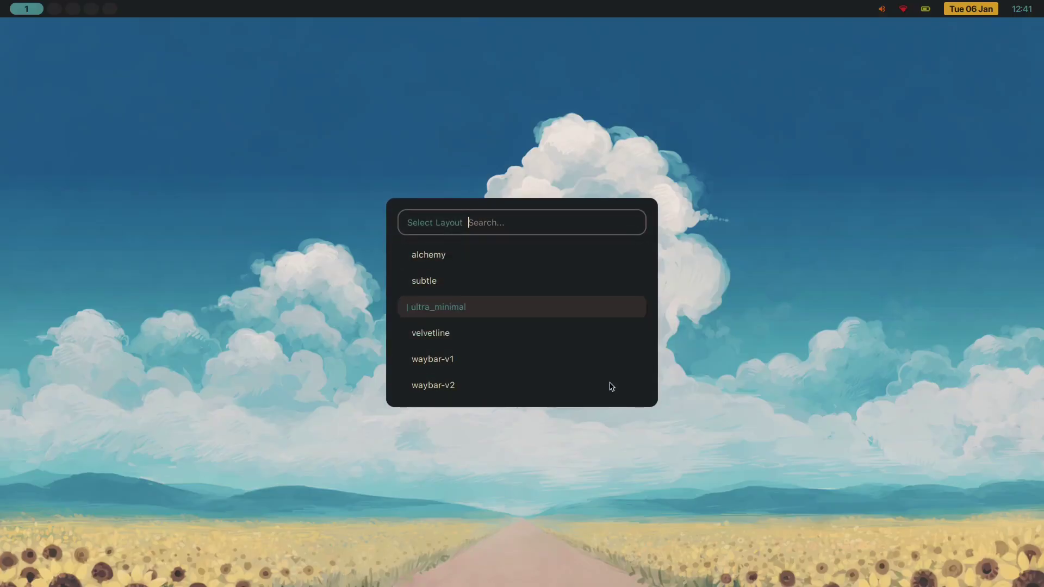
{"action": "key", "text": "Up"}
{"action": "key", "text": "Up"}
{"action": "key", "text": "Down"}
{"action": "key", "text": "Down"}
{"action": "key", "text": "Down"}
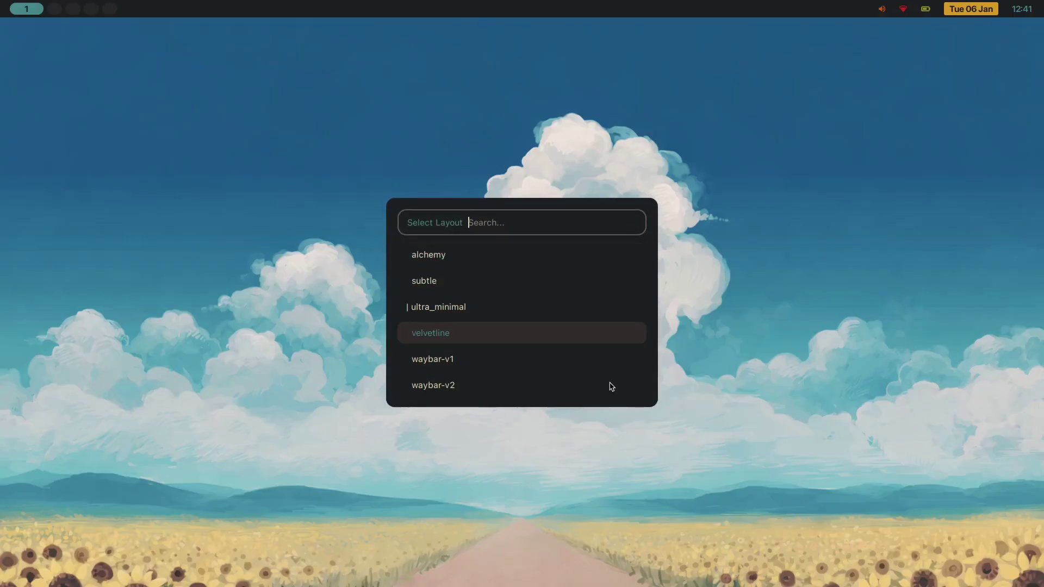
{"action": "key", "text": "Return"}
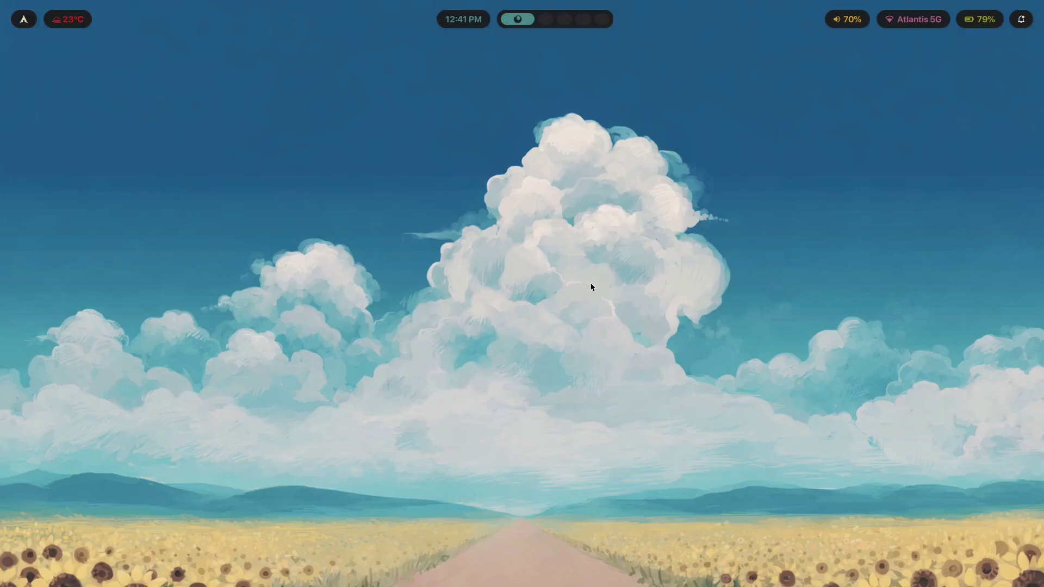
{"action": "key", "text": "super+Return"}
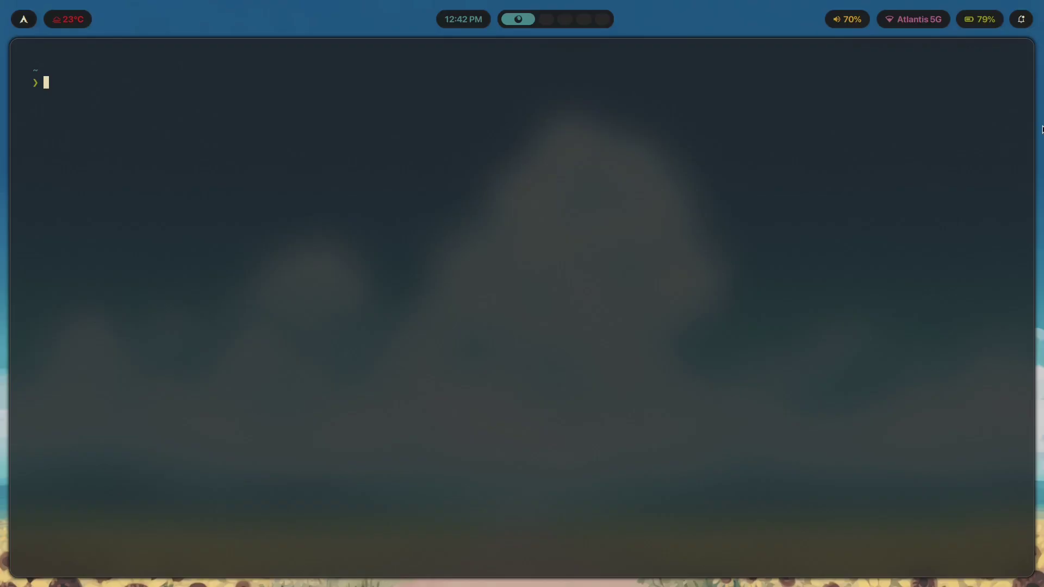
{"action": "key", "text": "super+q"}
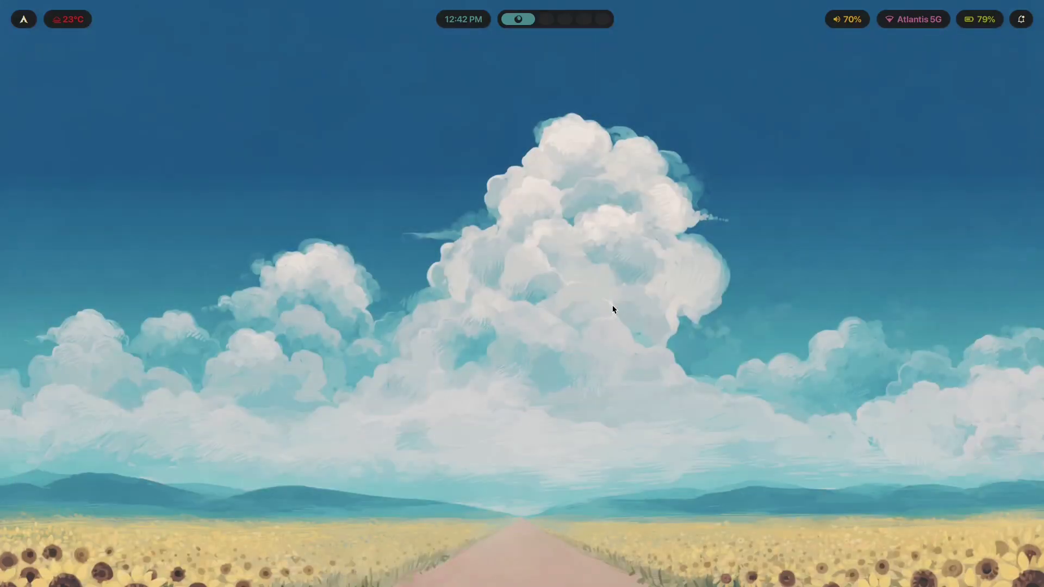
{"action": "key", "text": "super+Return"}
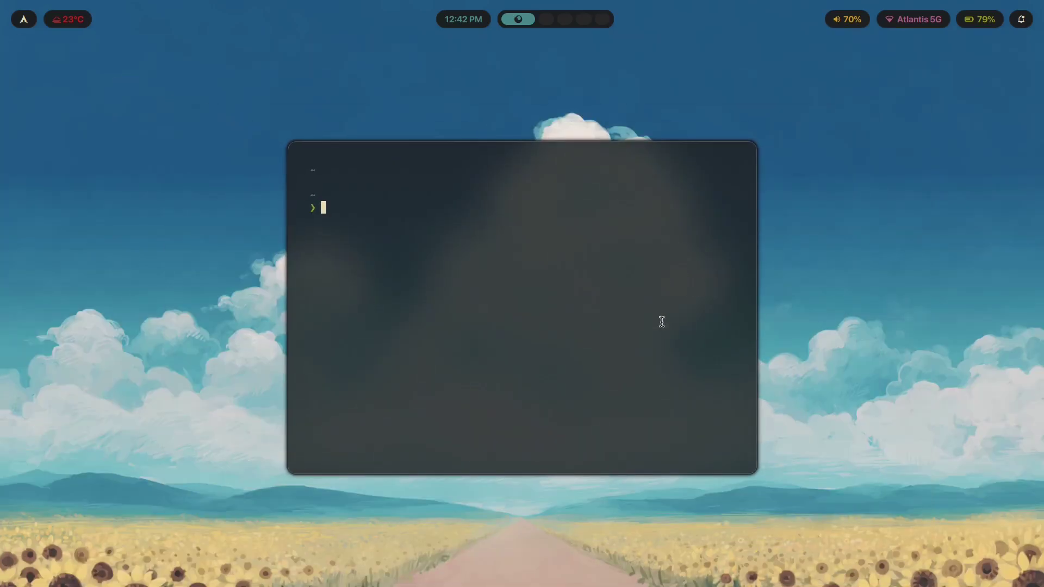
{"action": "left_click_drag", "start_coordinate": [300, 207], "coordinate": [361, 213]}
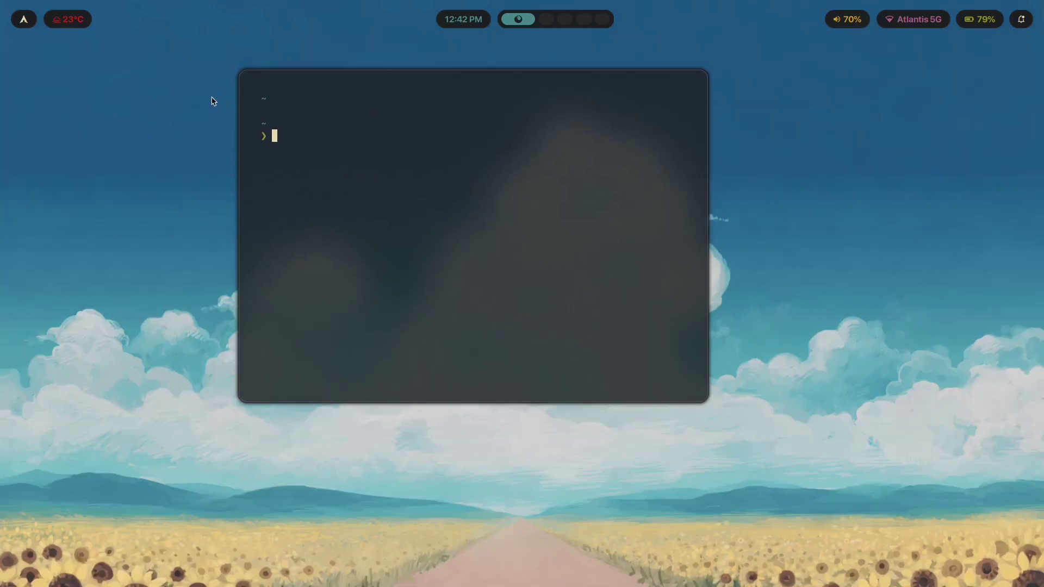
{"action": "left_click_drag", "start_coordinate": [246, 86], "coordinate": [435, 142]}
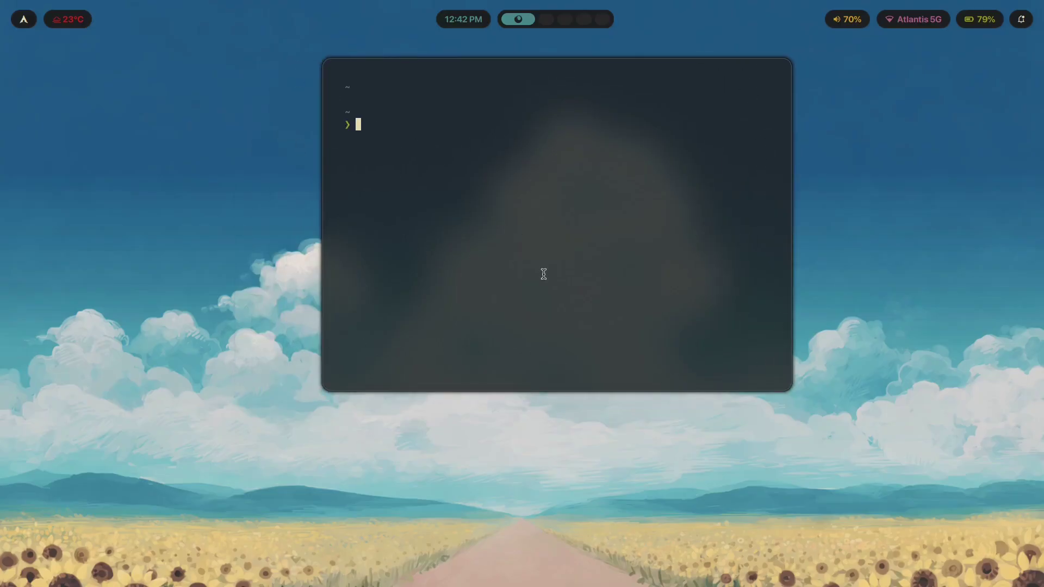
{"action": "left_click_drag", "start_coordinate": [551, 274], "coordinate": [509, 318]}
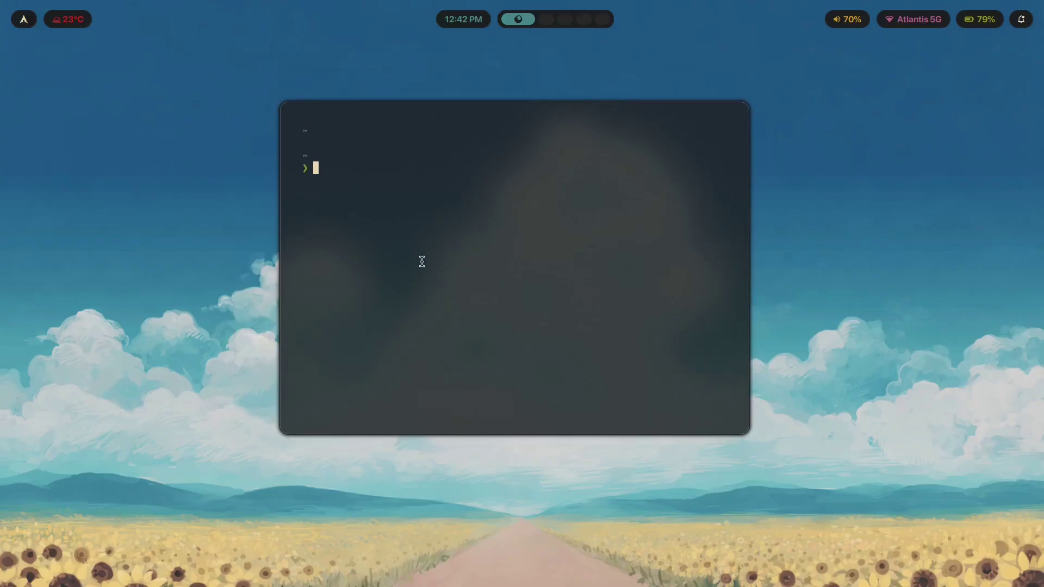
{"action": "key", "text": "super+q"}
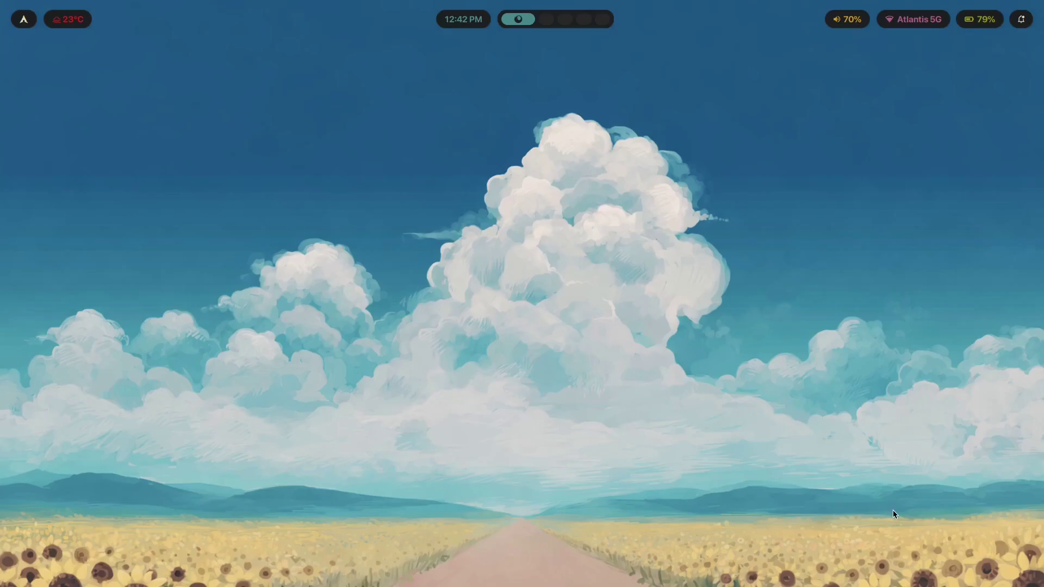
Apply the ultra_minimal bar layout, then move to workspace 2
{"action": "key", "text": "super+shift+w"}
{"action": "key", "text": "Down"}
{"action": "key", "text": "Down"}
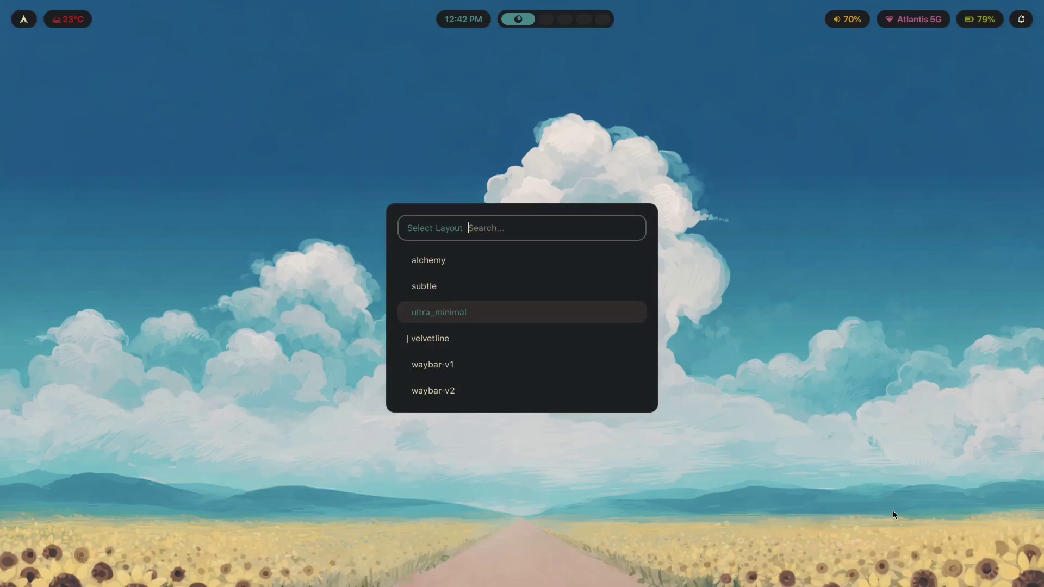
{"action": "key", "text": "Return"}
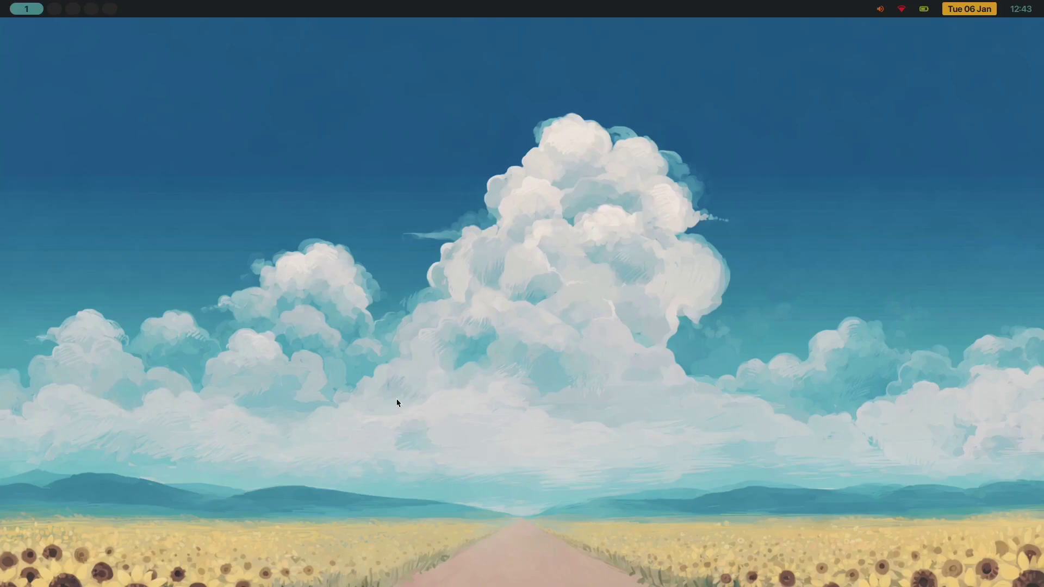
{"action": "key", "text": "super+2"}
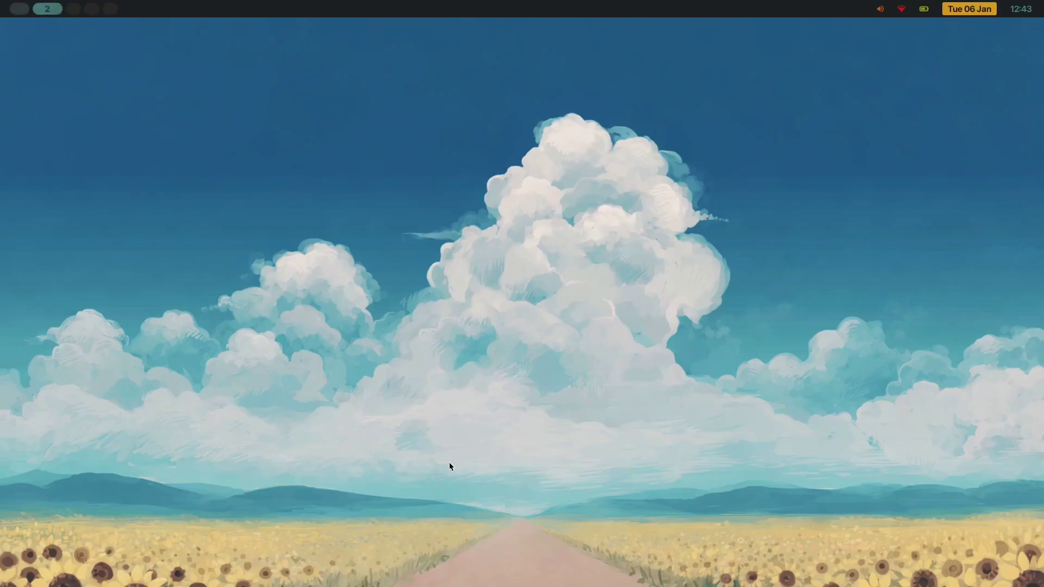
{"action": "key", "text": "super+1"}
Apply the everforest theme
{"action": "key", "text": "super+ctrl+shift+space"}
{"action": "key", "text": "Down"}
{"action": "key", "text": "Down"}
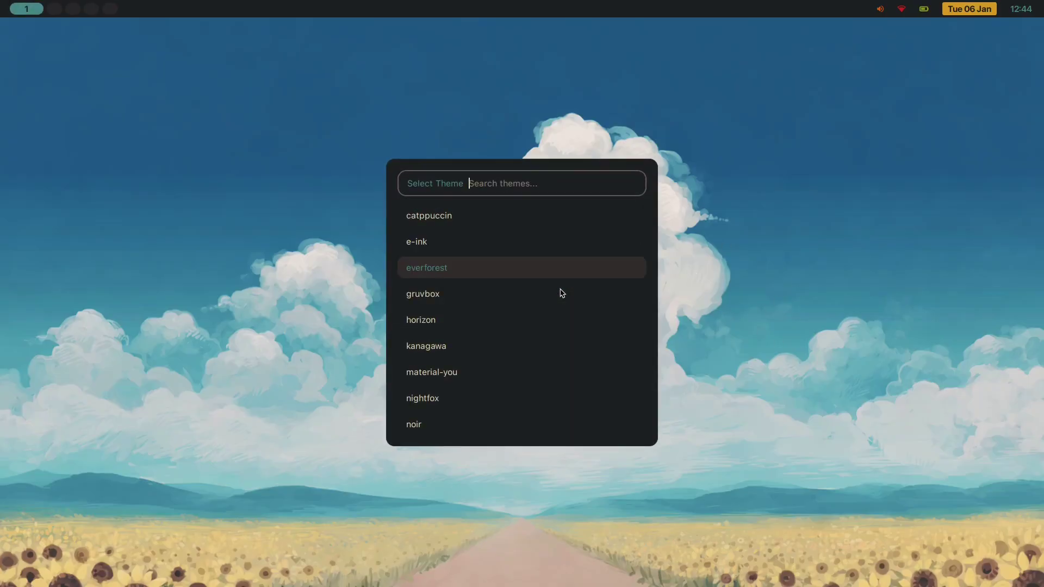
{"action": "key", "text": "Return"}
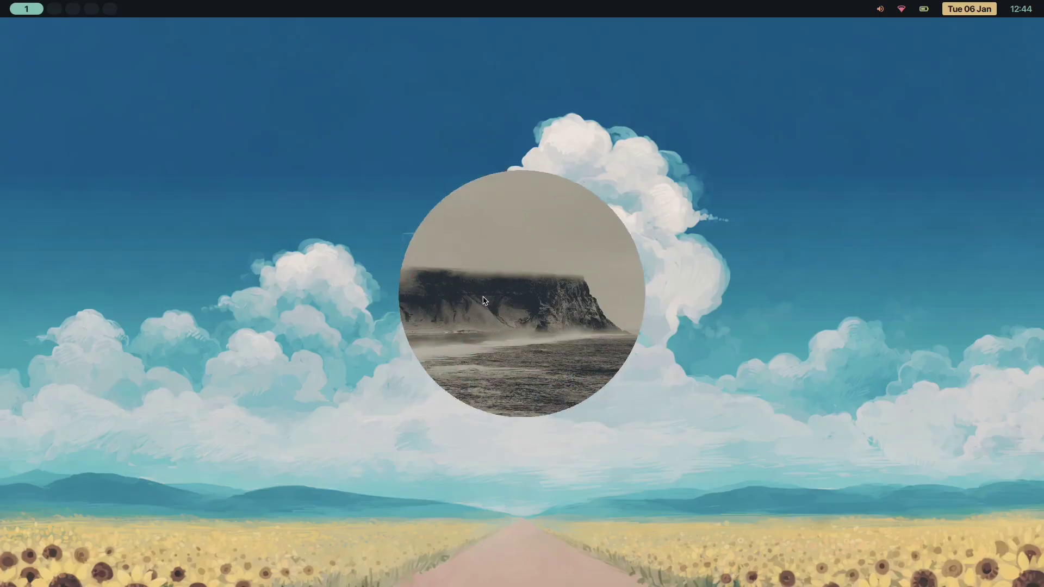
Switch to the horizon theme and go to workspace 5
{"action": "key", "text": "super+ctrl+shift+space"}
{"action": "key", "text": "Down"}
{"action": "key", "text": "Down"}
{"action": "key", "text": "Down"}
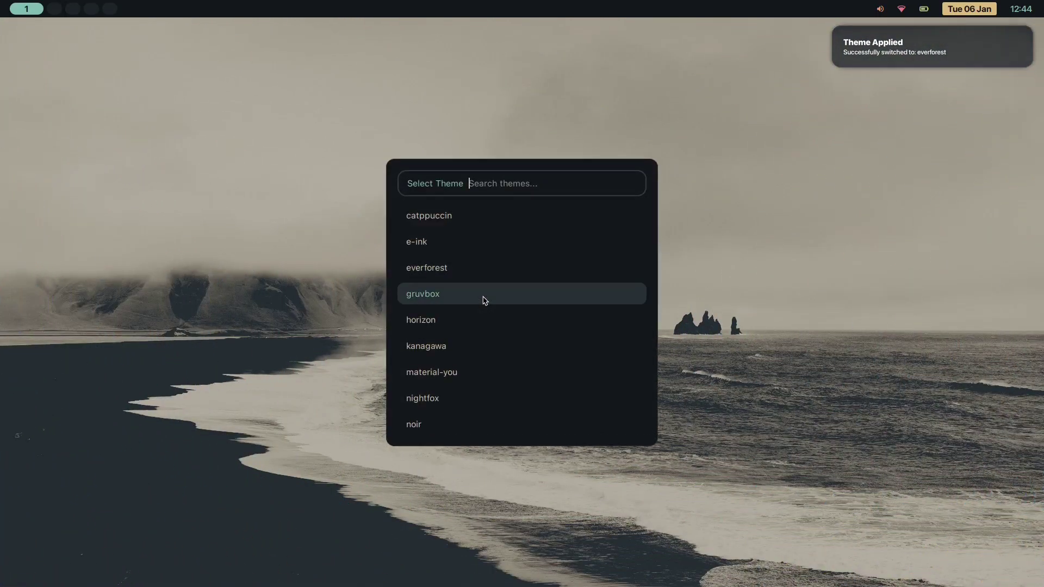
{"action": "key", "text": "Down"}
{"action": "key", "text": "Return"}
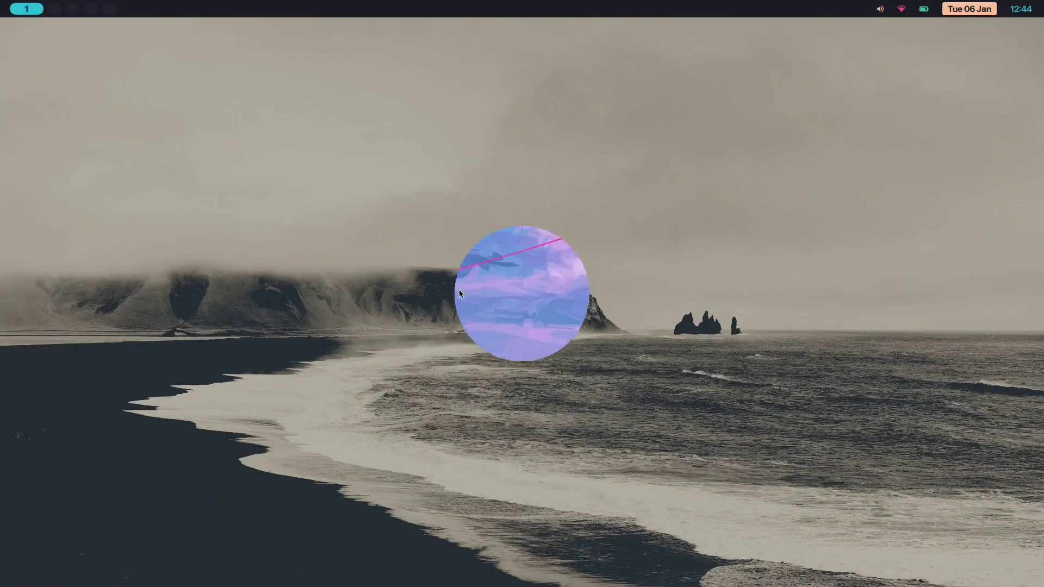
{"action": "key", "text": "super+5"}
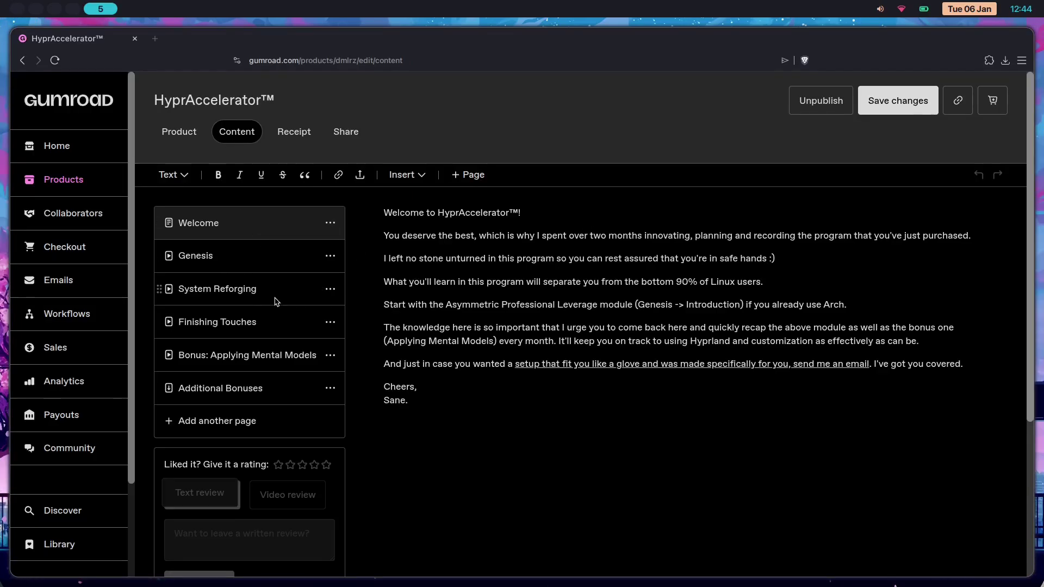
Open the System Reforging page in the Gumroad editor and scroll through it
{"action": "left_click", "coordinate": [276, 302]}
{"action": "scroll", "coordinate": [621, 291], "scroll_direction": "down", "scroll_amount": 10}
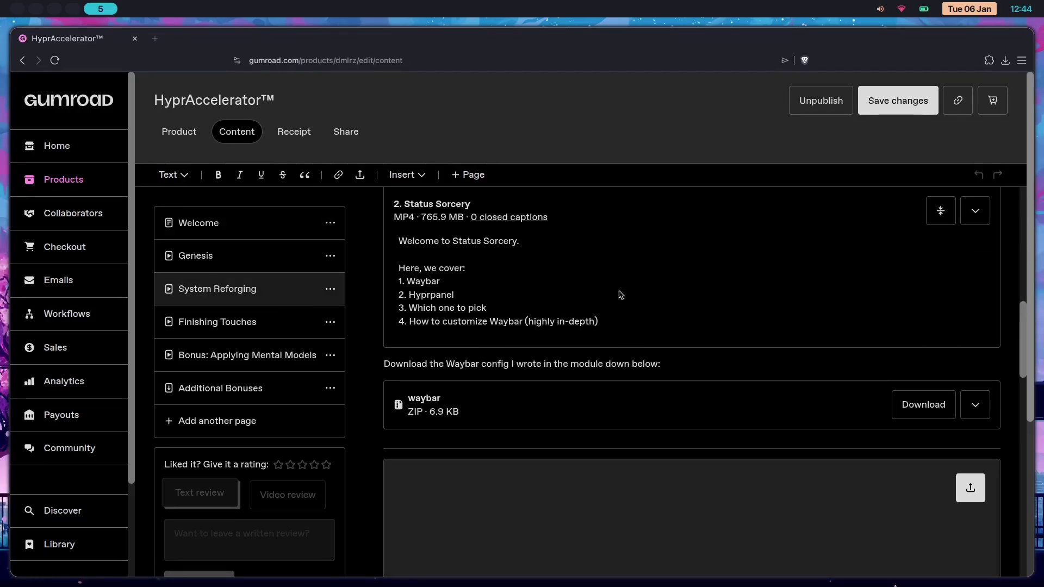
{"action": "scroll", "coordinate": [620, 295], "scroll_direction": "down", "scroll_amount": 15}
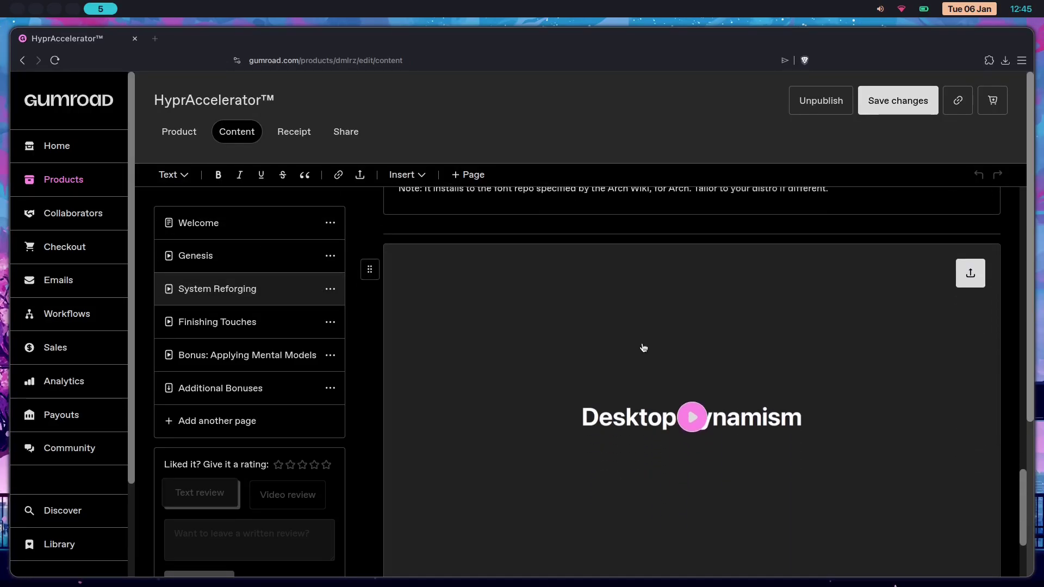
{"action": "scroll", "coordinate": [643, 348], "scroll_direction": "down", "scroll_amount": 5}
{"action": "scroll", "coordinate": [664, 350], "scroll_direction": "up", "scroll_amount": 3}
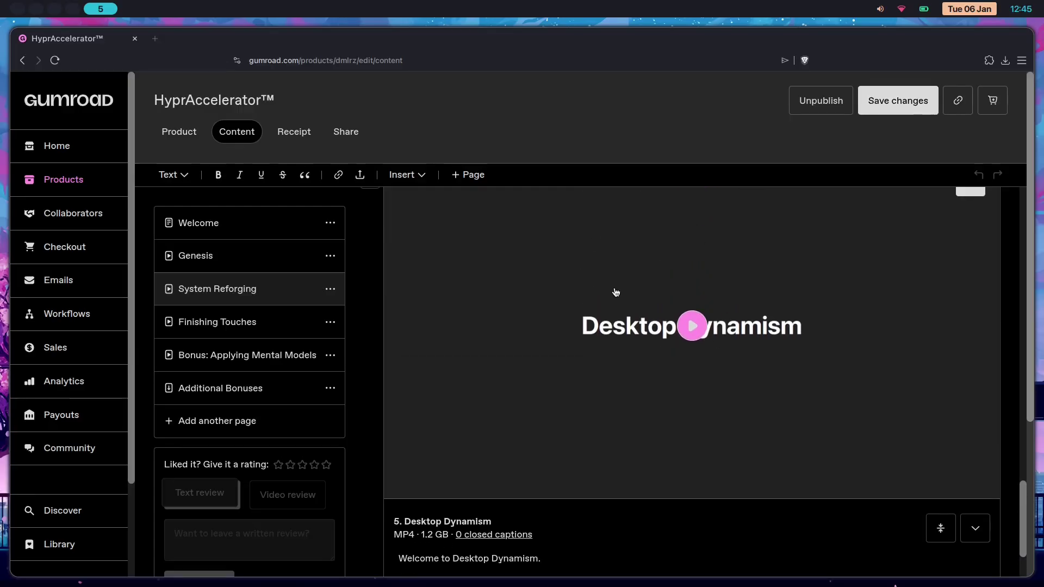
Apply the noir theme with park.jpg as its wallpaper
{"action": "key", "text": "super+ctrl+shift+space"}
{"action": "key", "text": "Down"}
{"action": "key", "text": "Down"}
{"action": "key", "text": "Down"}
{"action": "key", "text": "Down"}
{"action": "key", "text": "Down"}
{"action": "key", "text": "Down"}
{"action": "key", "text": "Down"}
{"action": "key", "text": "Down"}
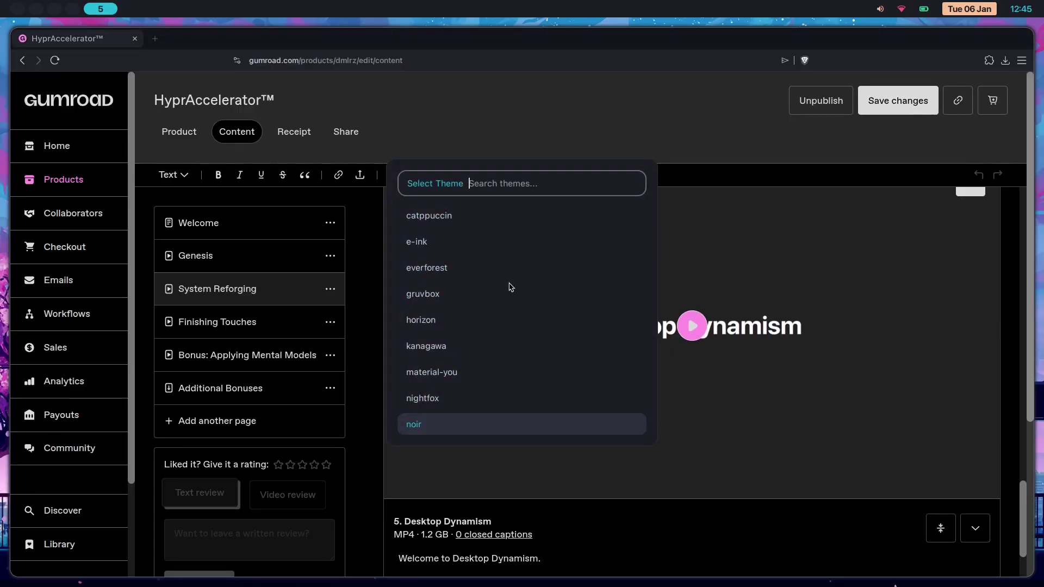
{"action": "key", "text": "Return"}
{"action": "key", "text": "Right"}
{"action": "key", "text": "Right"}
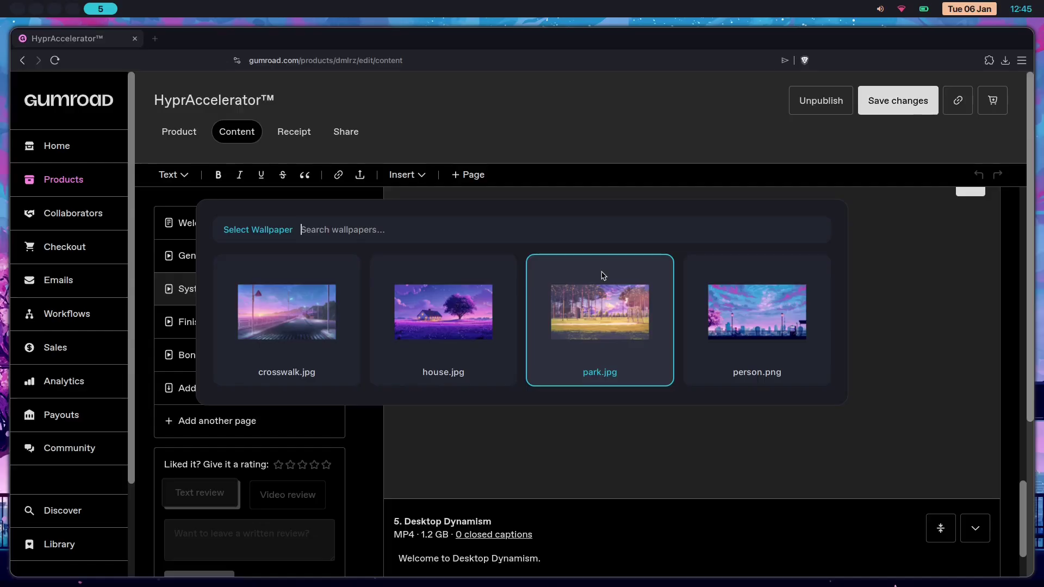
{"action": "key", "text": "Return"}
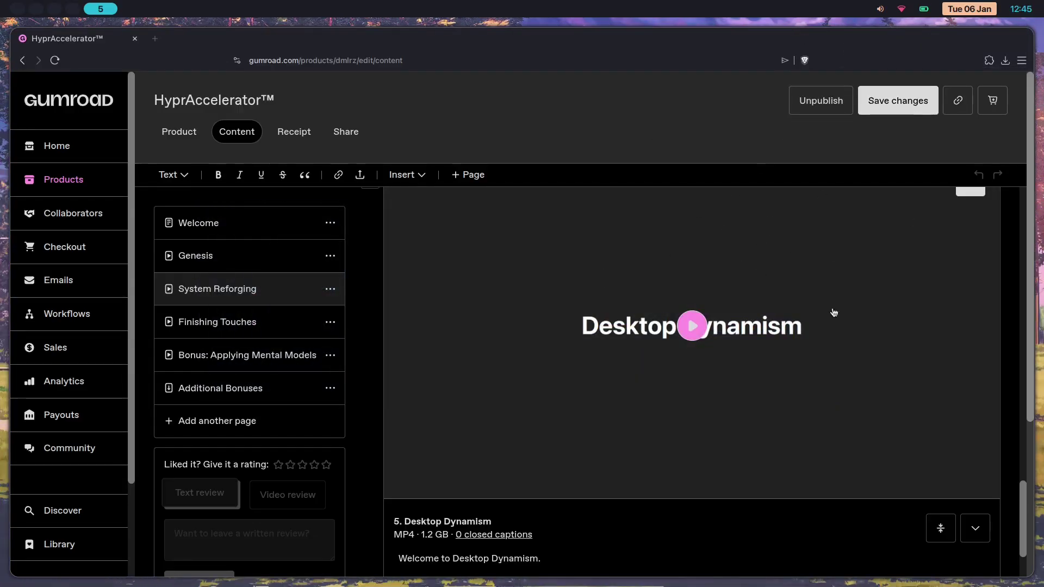
Scroll down to Theme Switchers and apply the gruvbox theme
{"action": "scroll", "coordinate": [767, 291], "scroll_direction": "down", "scroll_amount": 6}
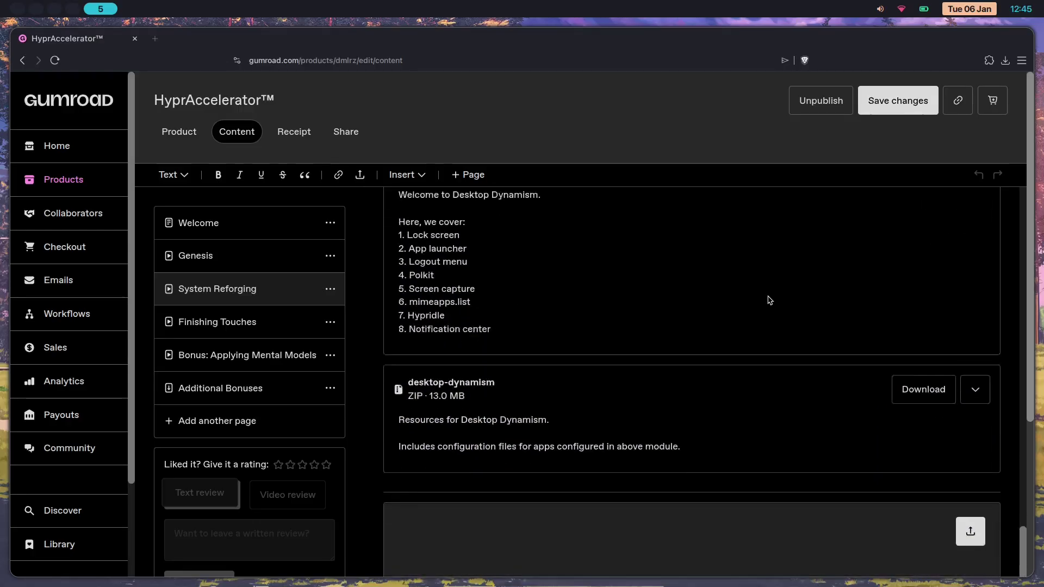
{"action": "scroll", "coordinate": [769, 301], "scroll_direction": "down", "scroll_amount": 5}
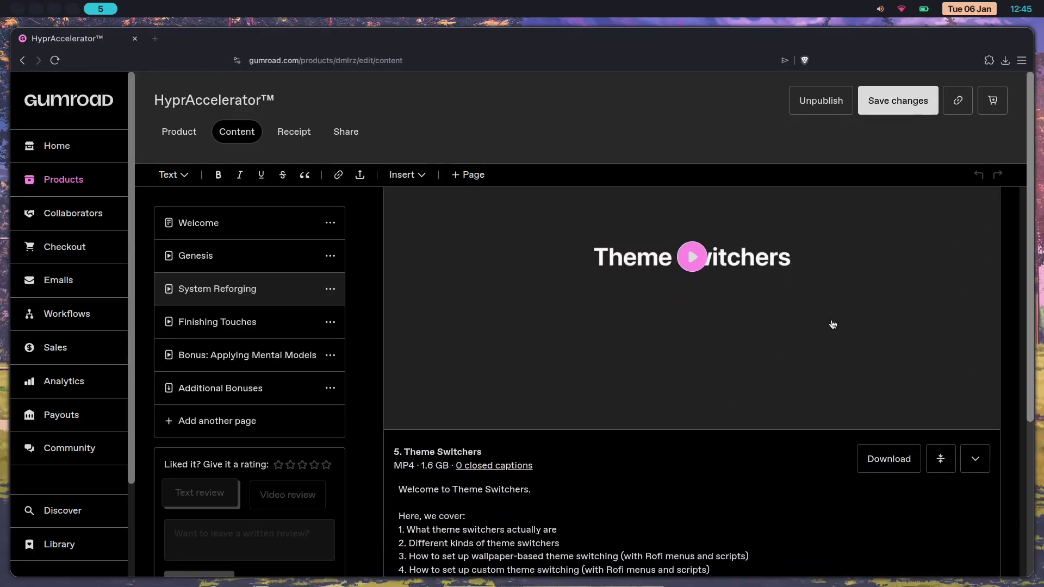
{"action": "key", "text": "super+t"}
{"action": "key", "text": "Down"}
{"action": "key", "text": "Down"}
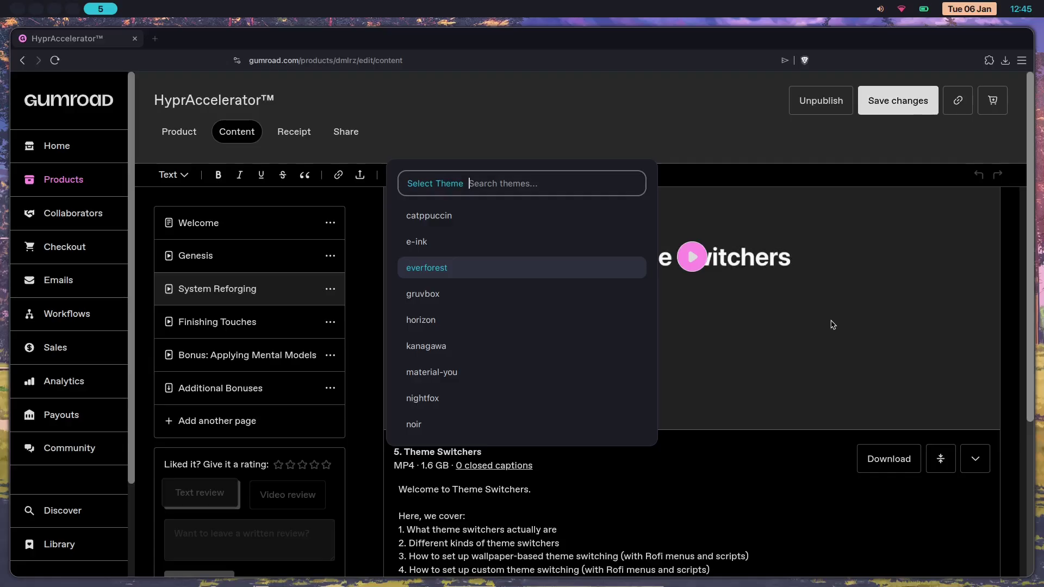
{"action": "key", "text": "Down"}
{"action": "key", "text": "Down"}
{"action": "key", "text": "Down"}
{"action": "key", "text": "Down"}
{"action": "key", "text": "Down"}
{"action": "key", "text": "Down"}
{"action": "key", "text": "Down"}
{"action": "key", "text": "Down"}
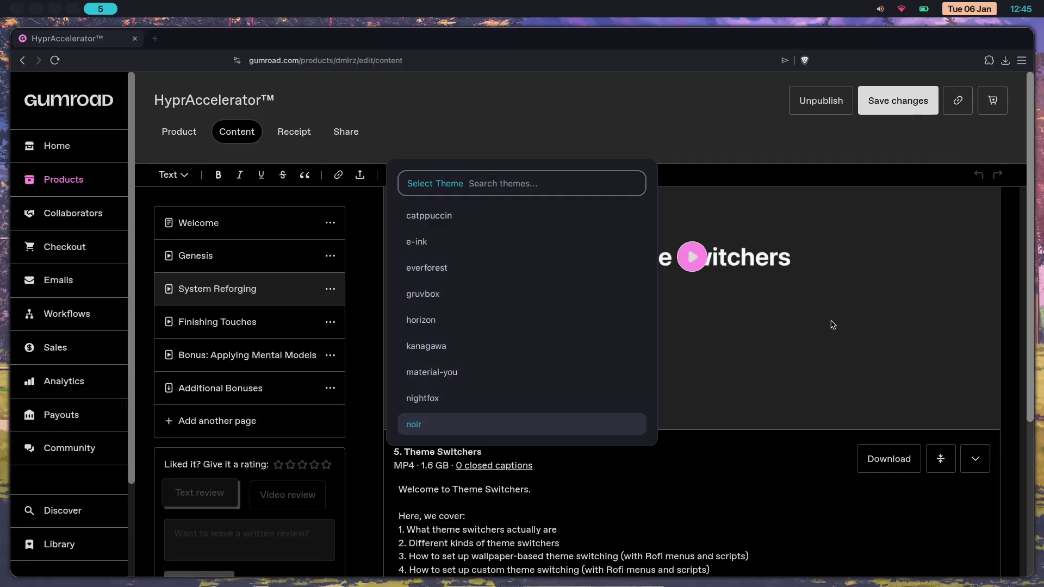
{"action": "key", "text": "Down"}
{"action": "key", "text": "Down"}
{"action": "key", "text": "Down"}
{"action": "key", "text": "Down"}
{"action": "key", "text": "Down"}
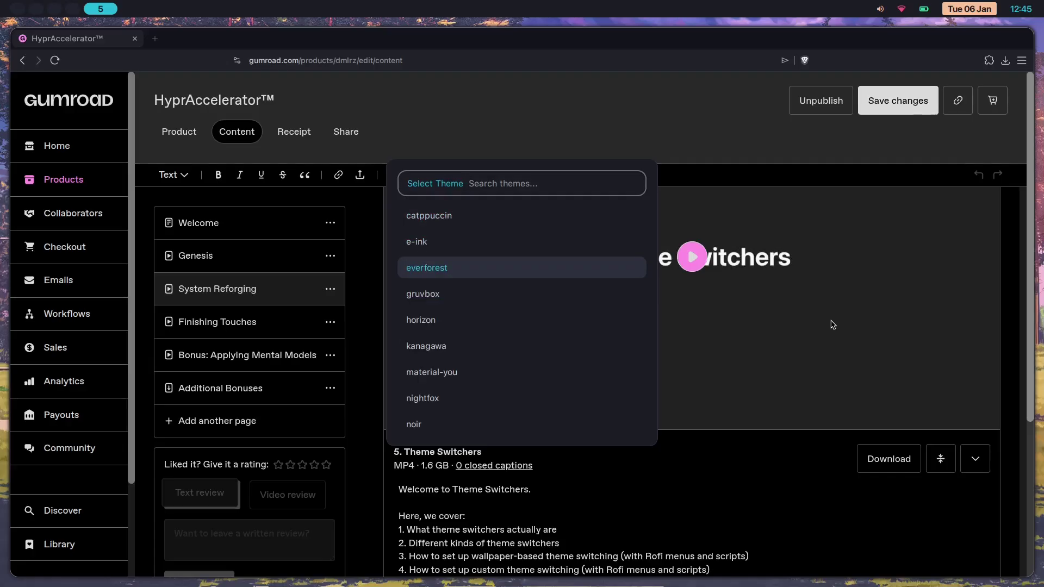
{"action": "key", "text": "Down"}
{"action": "key", "text": "Return"}
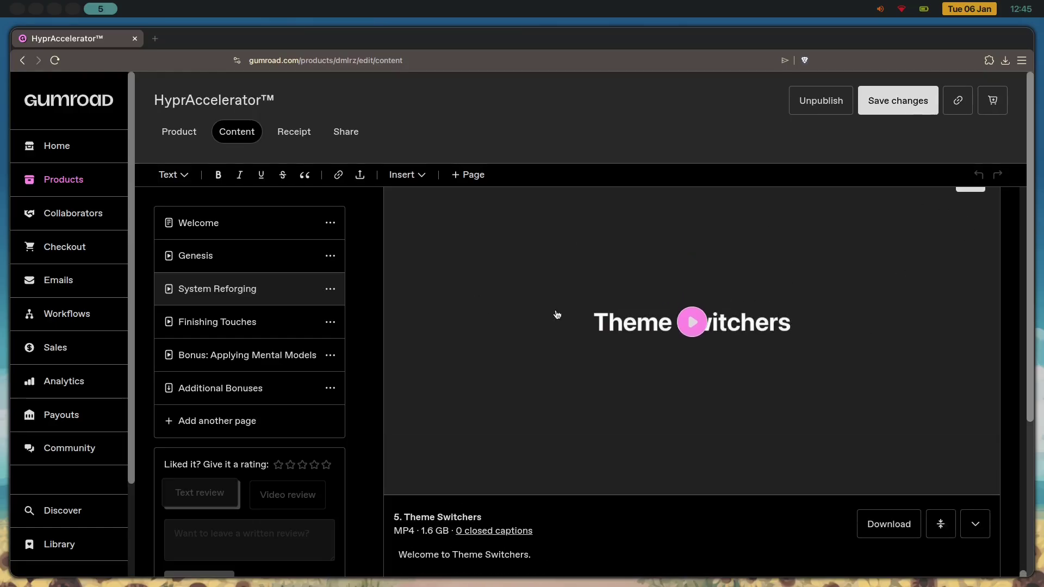
{"action": "scroll", "coordinate": [764, 285], "scroll_direction": "down", "scroll_amount": 2}
From workspace 1, choose velvetline in the layout selector for floating-pill bars
{"action": "key", "text": "super+1"}
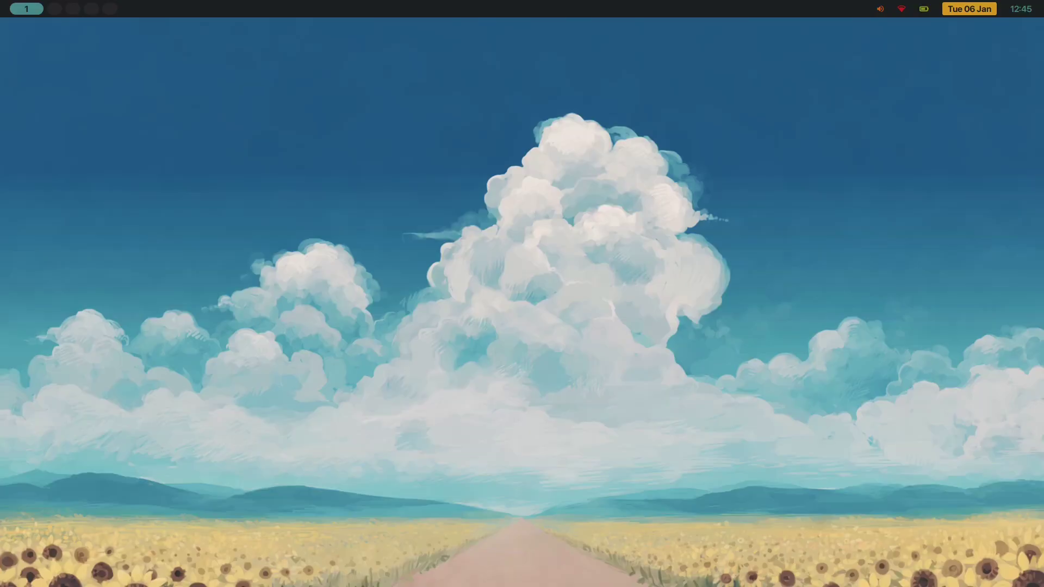
{"action": "key", "text": "super+shift+w"}
{"action": "key", "text": "Down"}
{"action": "key", "text": "Down"}
{"action": "key", "text": "Down"}
{"action": "key", "text": "Return"}
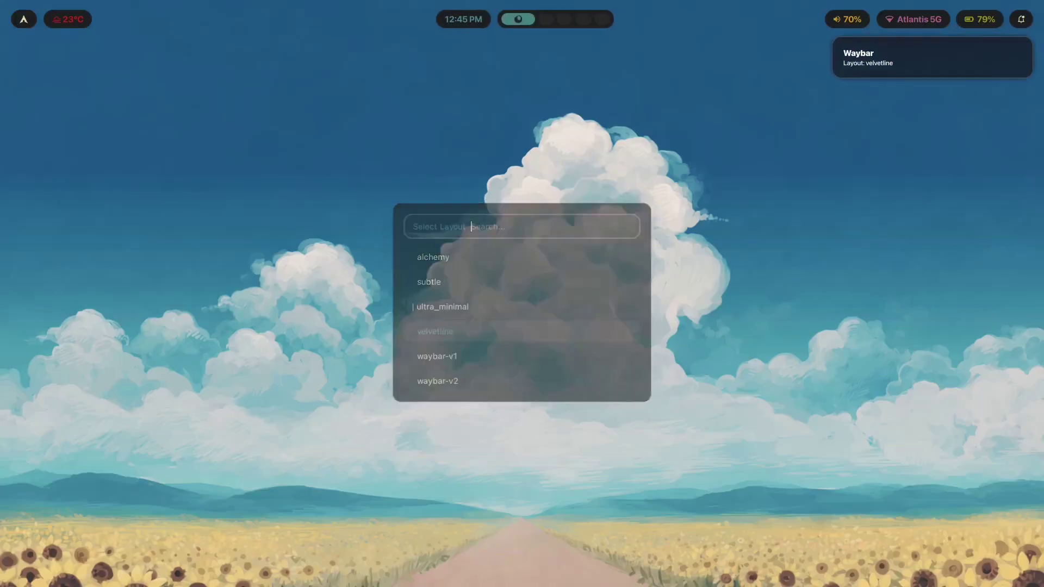